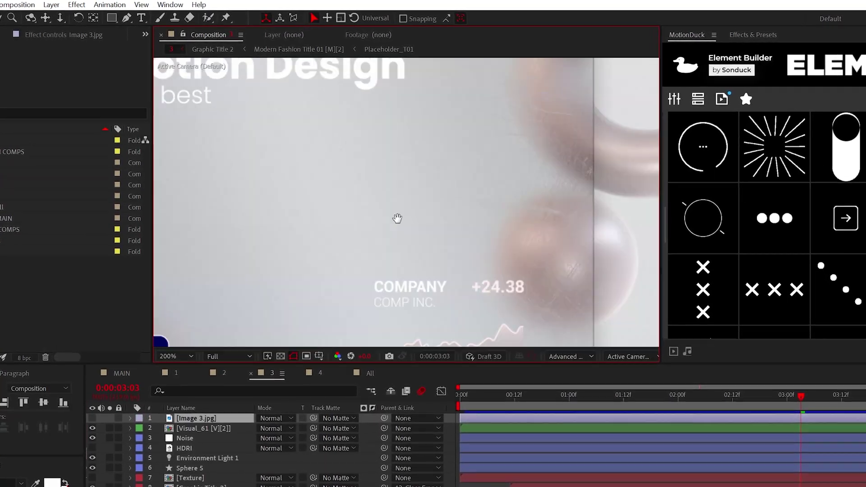
Pan the close-up view across the ring, then fit the whole composition frame in view.
left_click_drag(397, 218, 271, 242)
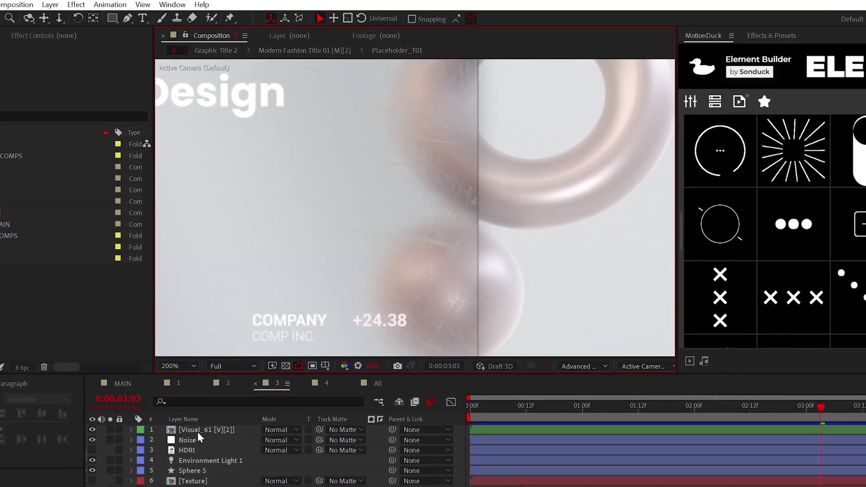
key("shift+slash")
left_click(314, 299)
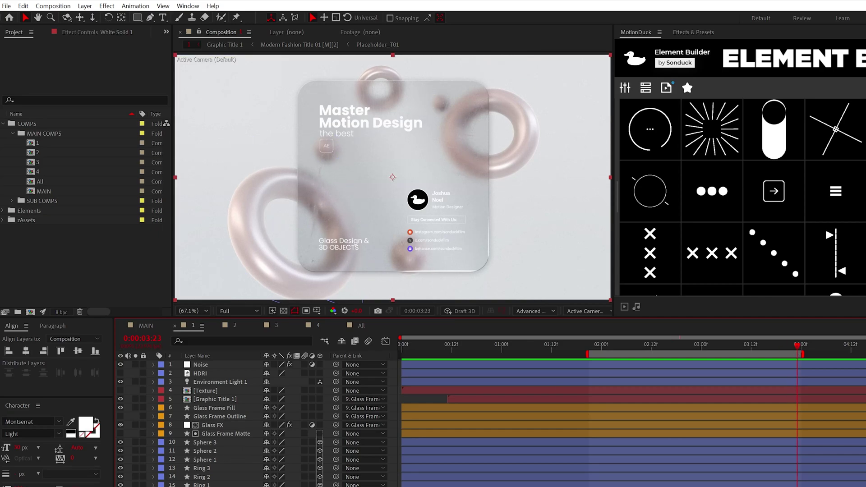
Solo the spheres and rings to hide the glass card, restore it, then pick the Ellipse Tool.
left_click_drag(140, 450, 140, 447)
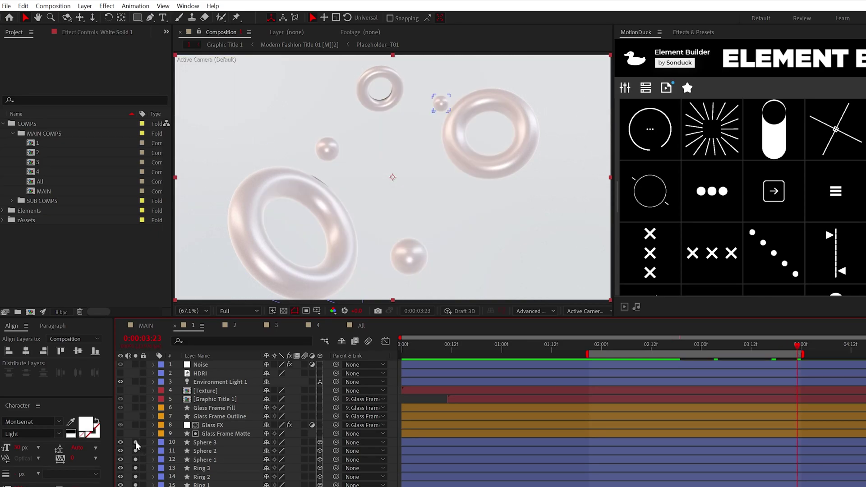
left_click_drag(135, 485, 136, 442)
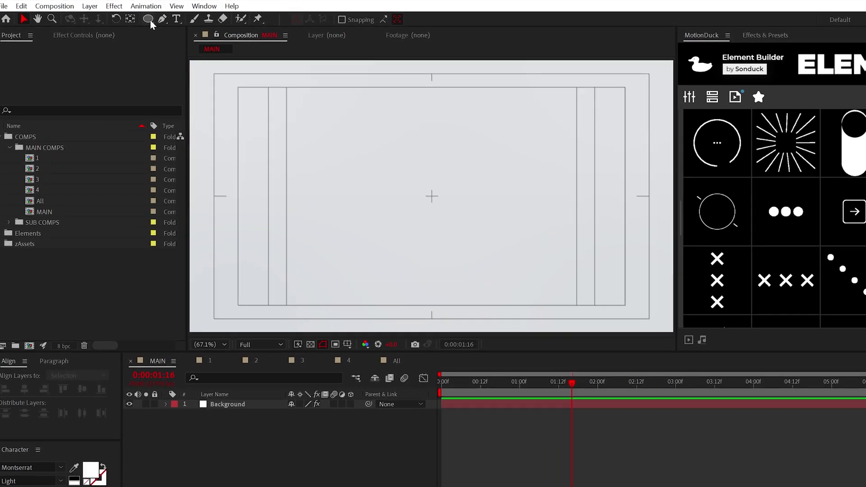
left_click_drag(138, 18, 162, 48)
Draw a circle at the composition centre with a 2 px stroke and no fill.
left_click_drag(429, 235, 481, 286)
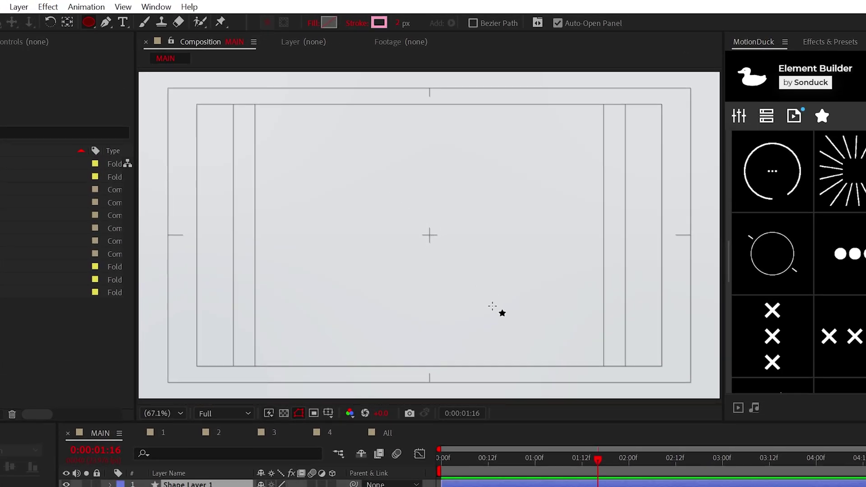
left_click(361, 23)
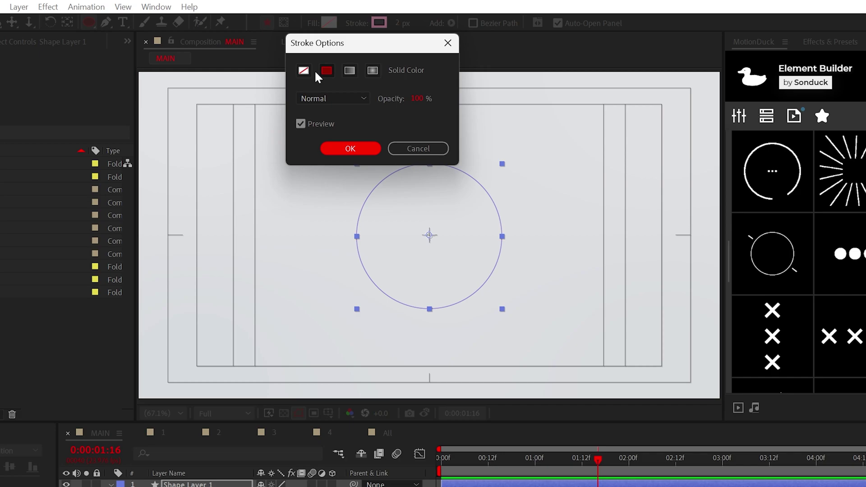
left_click(351, 148)
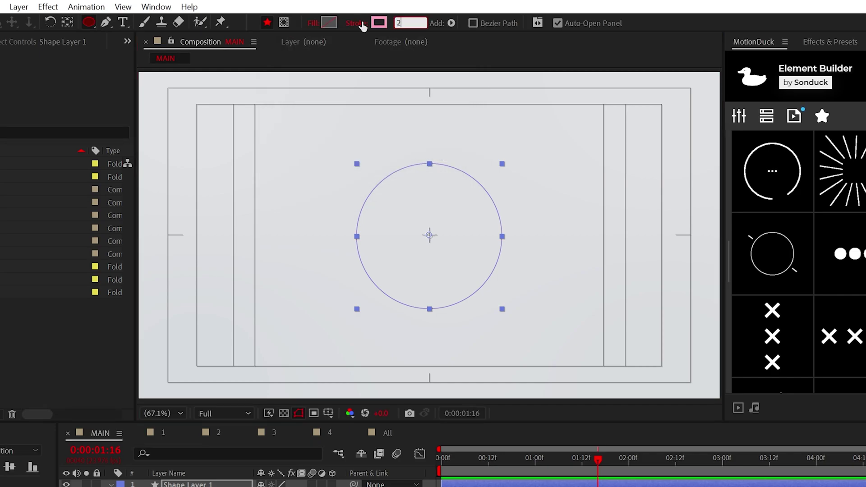
left_click(312, 23)
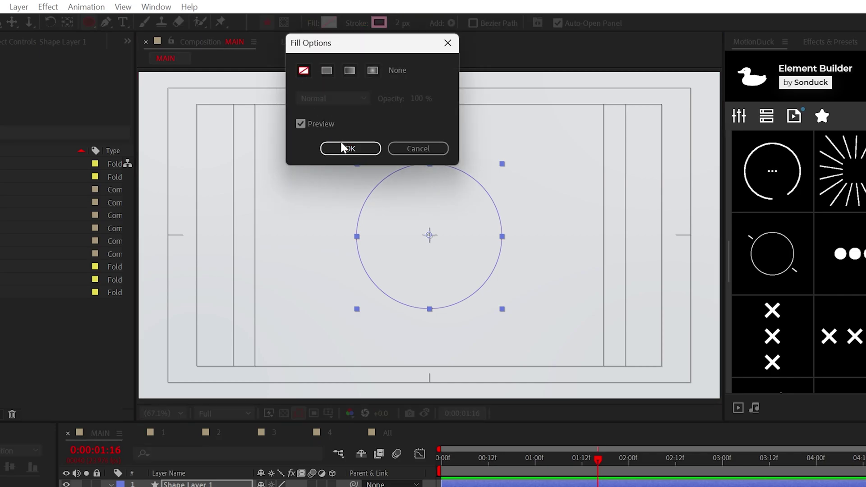
left_click(343, 149)
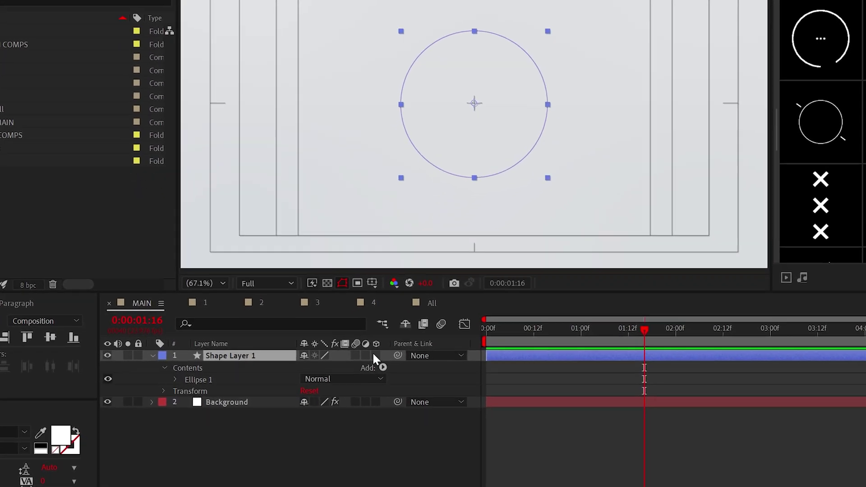
Make the circle 3D with the Advanced 3D renderer and a Convex bevel of depth 50.
left_click(340, 387)
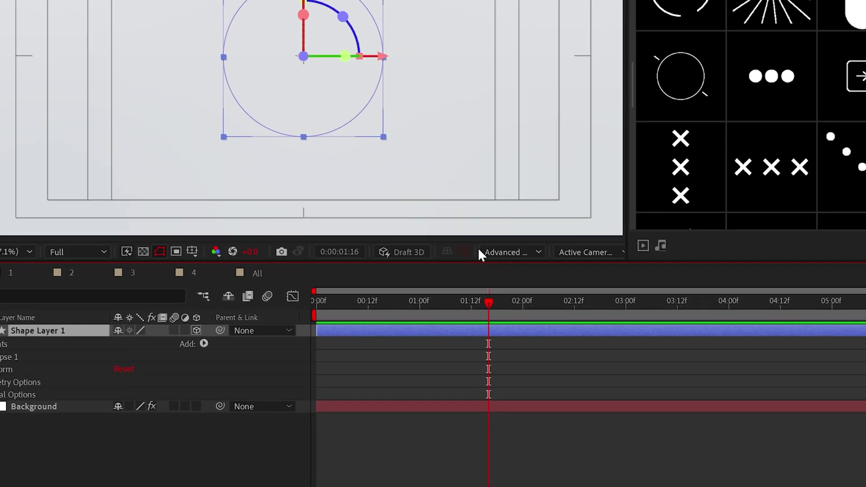
left_click(485, 253)
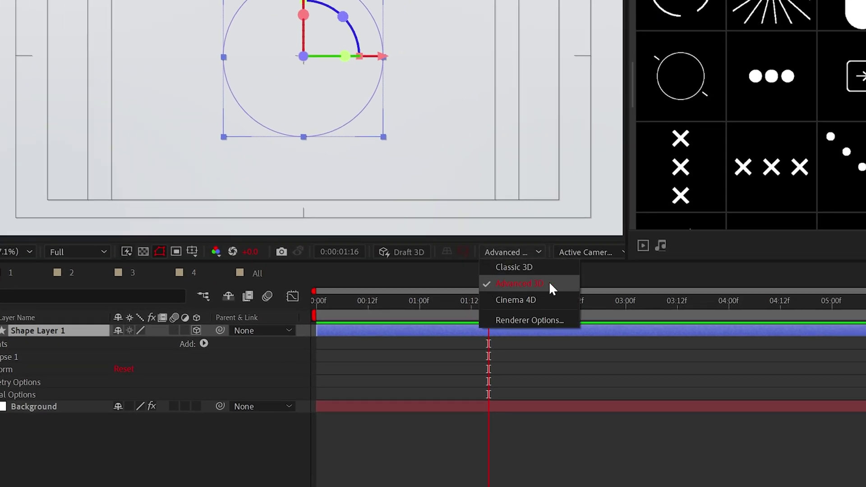
left_click(549, 284)
left_click(150, 337)
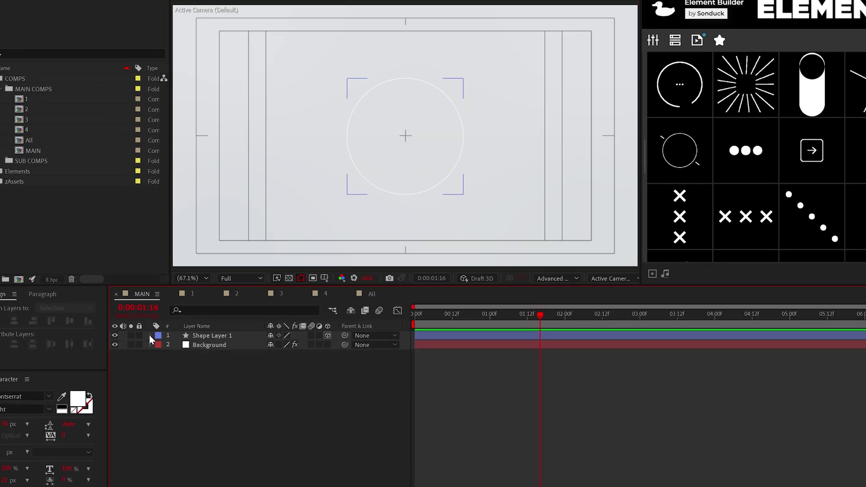
left_click(150, 335)
left_click(159, 363)
left_click(285, 372)
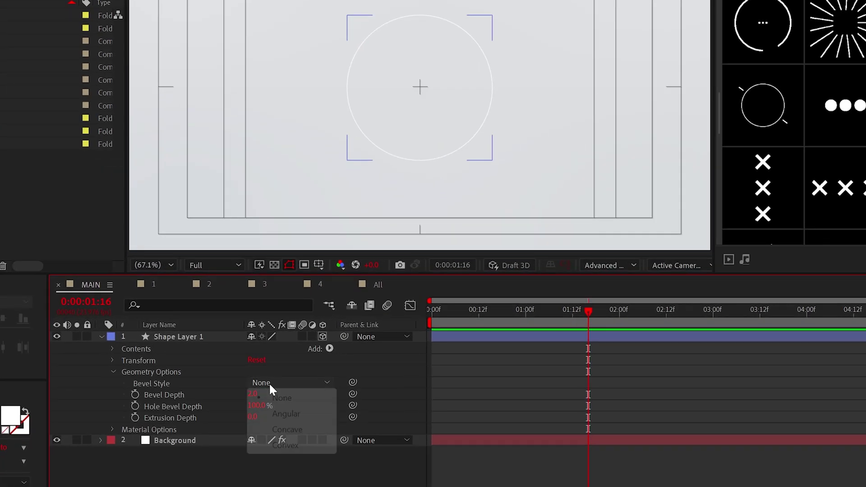
left_click(277, 446)
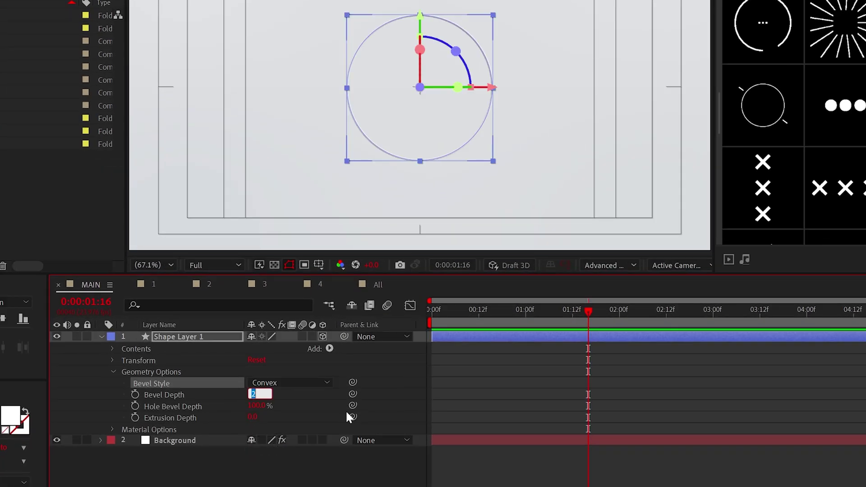
type("50")
key("Return")
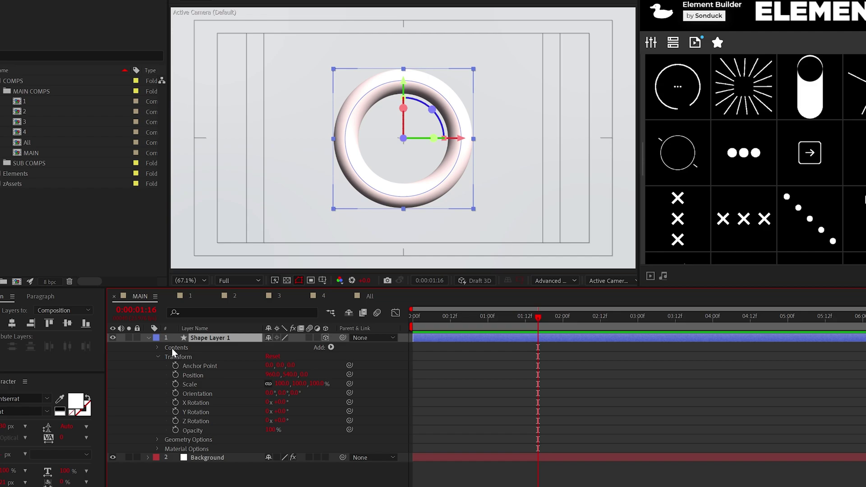
Move the ring down-left, tilt it on its X axis, and duplicate it with Ctrl+D.
left_click_drag(301, 397, 334, 397)
left_click_drag(311, 427, 307, 440)
left_click_drag(278, 414, 279, 412)
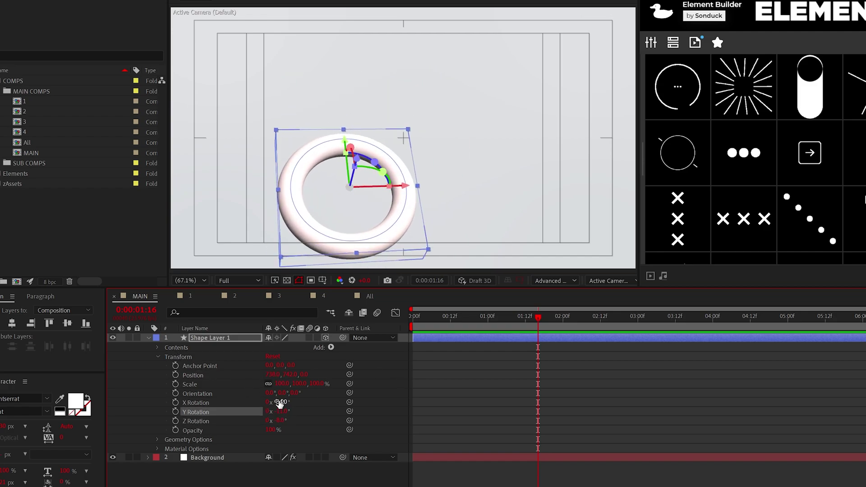
key("ctrl+d")
key("ctrl+d")
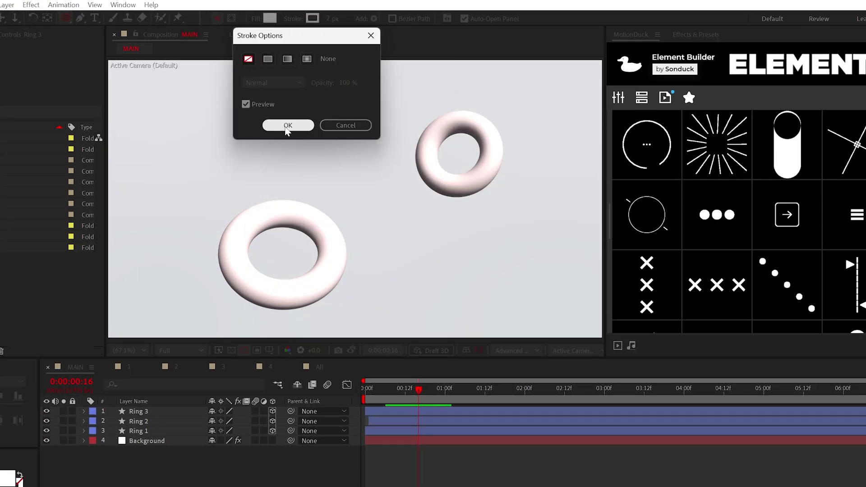
Draw a tiny ellipse near the centre and set its path size to 2.
left_click(286, 128)
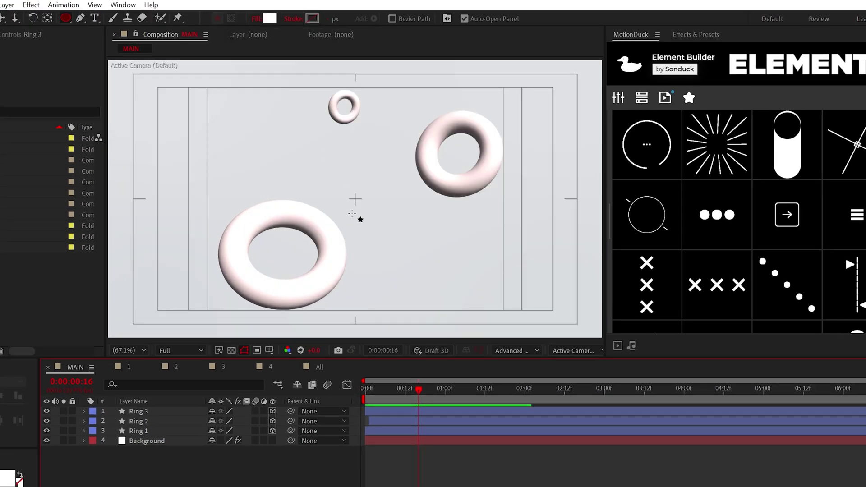
left_click(355, 199)
left_click_drag(355, 199, 363, 203)
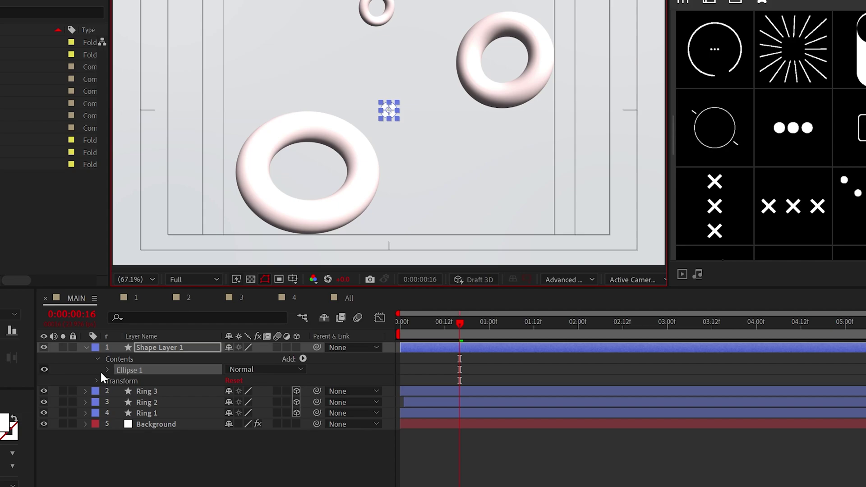
left_click(104, 431)
left_click(114, 438)
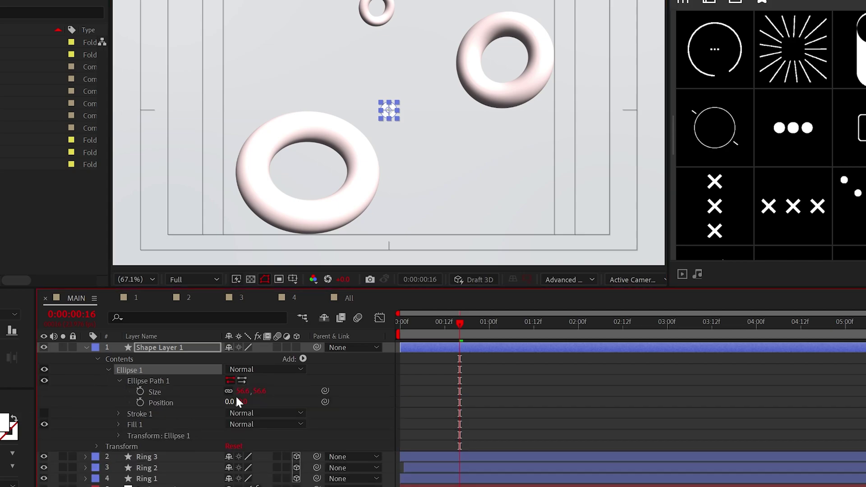
type("2")
key("Return")
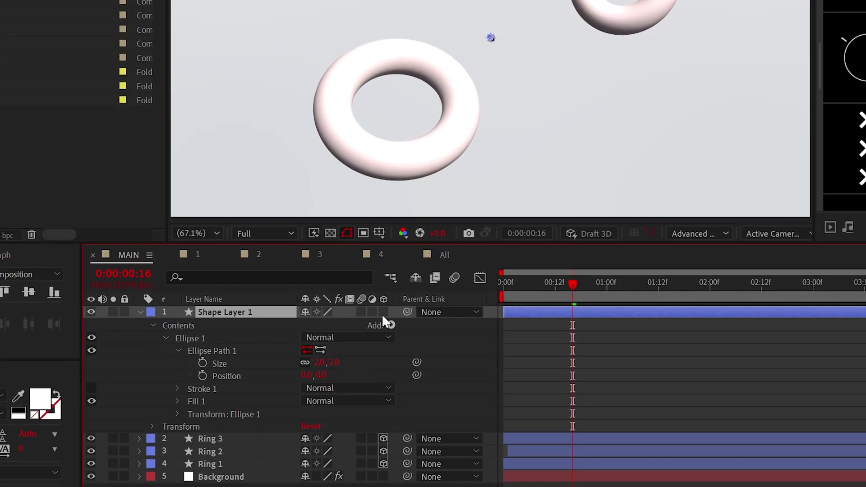
Make the dot 3D with a Convex bevel of depth 10 to form a sphere.
left_click(296, 347)
left_click(166, 339)
left_click(152, 364)
left_click(329, 378)
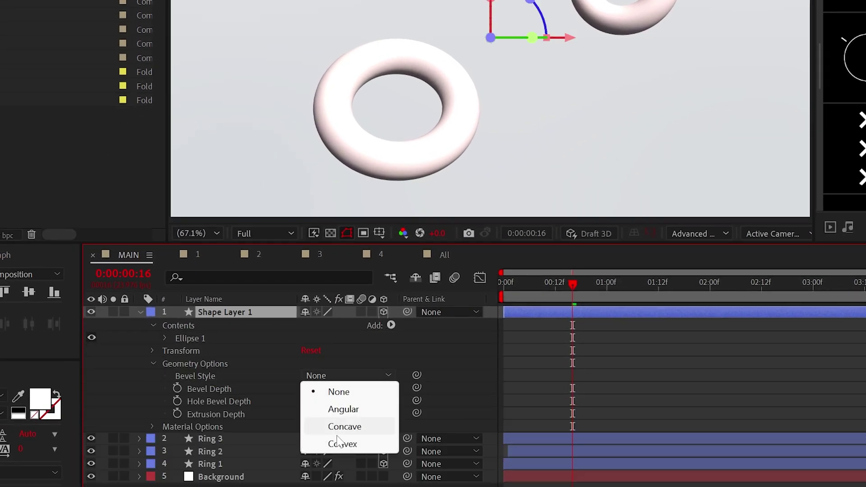
left_click(343, 443)
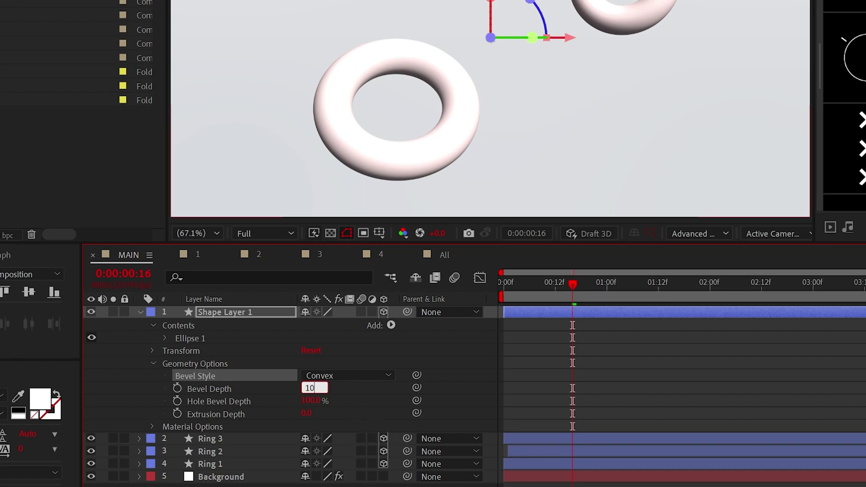
type("10")
key("Return")
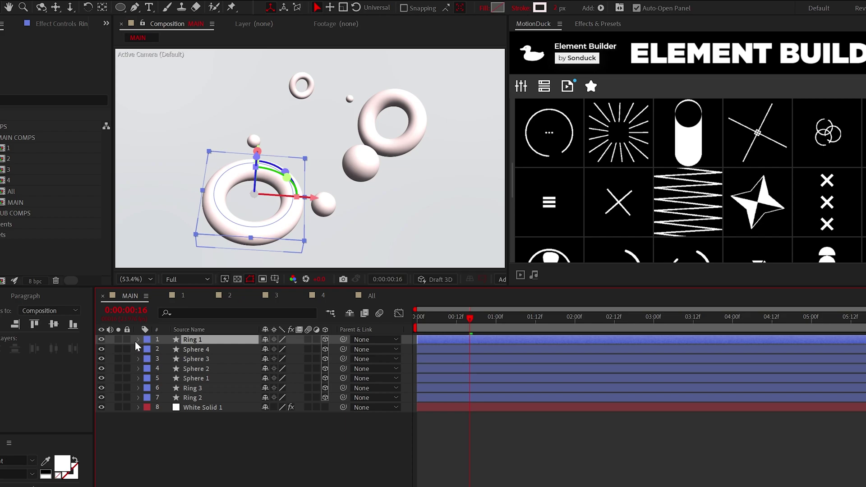
In Ring 1's Material Options, set Specular Shininess to 60% and Metal to 0%.
left_click(138, 342)
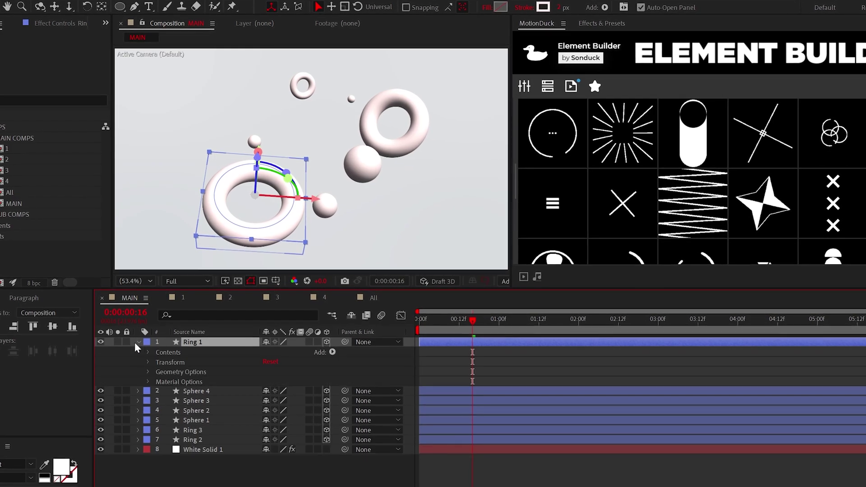
left_click(148, 382)
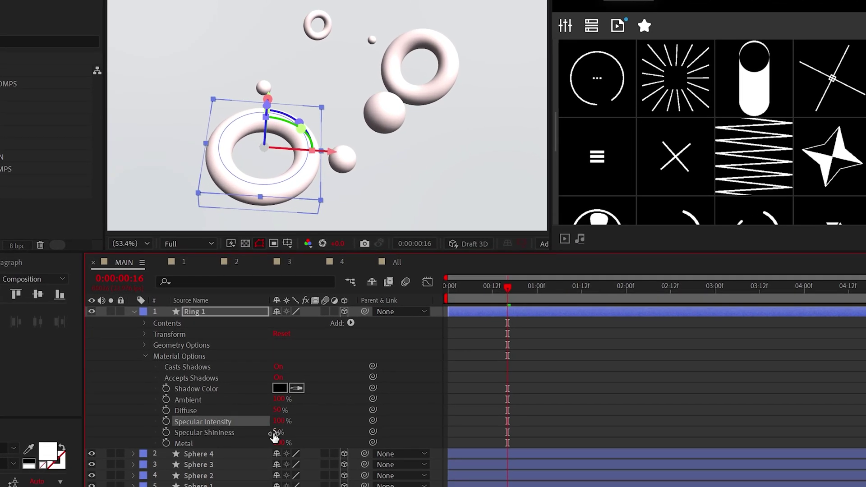
type("60")
left_click(301, 431)
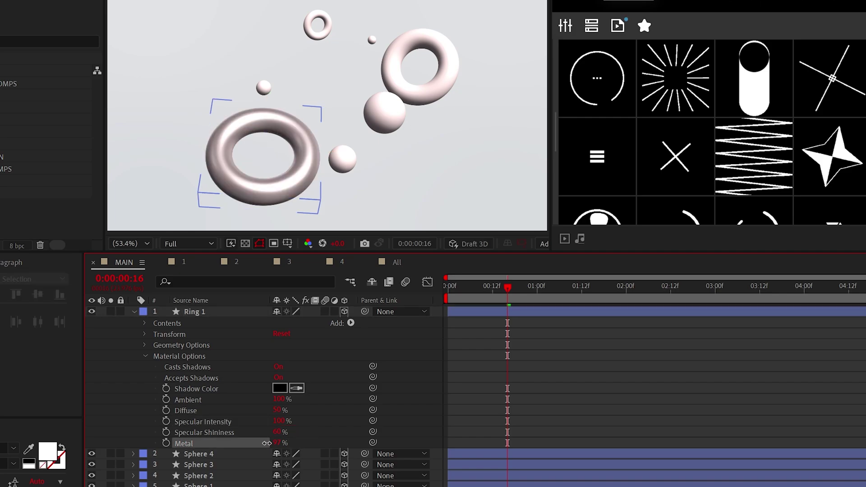
left_click_drag(266, 444, 239, 443)
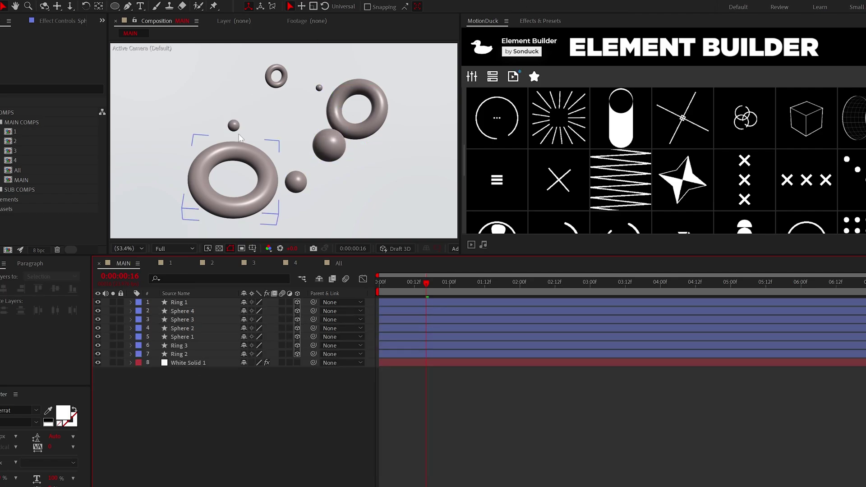
Add an Environment light to the scene and raise its intensity.
left_click(61, 6)
mouse_move(77, 18)
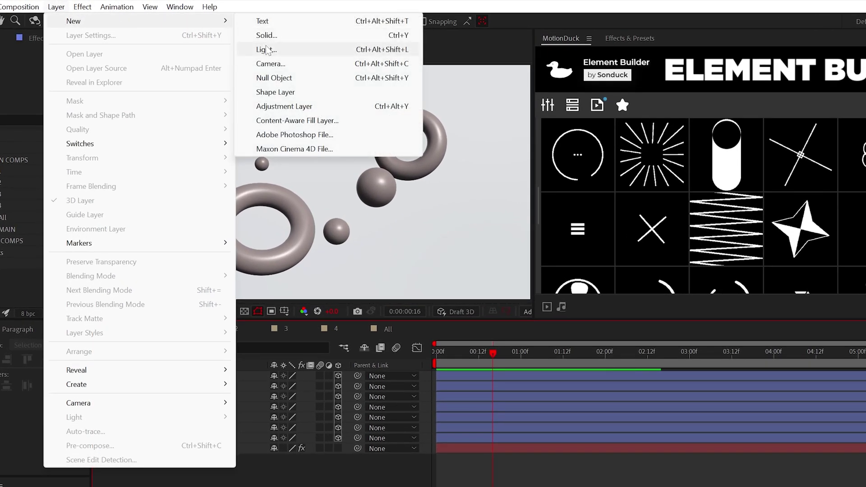
left_click(267, 50)
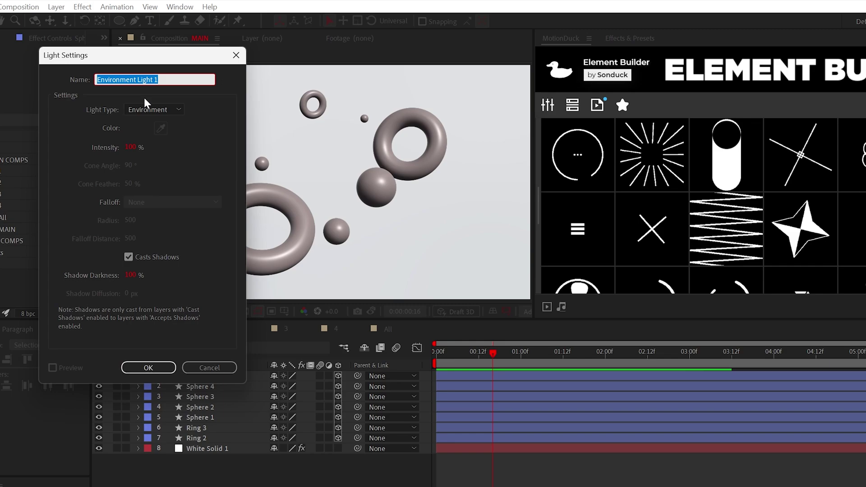
left_click(145, 366)
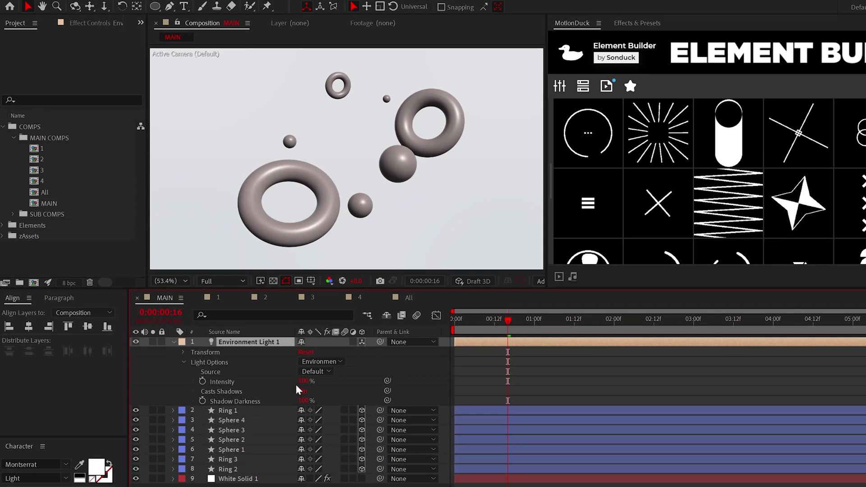
left_click_drag(303, 382, 321, 383)
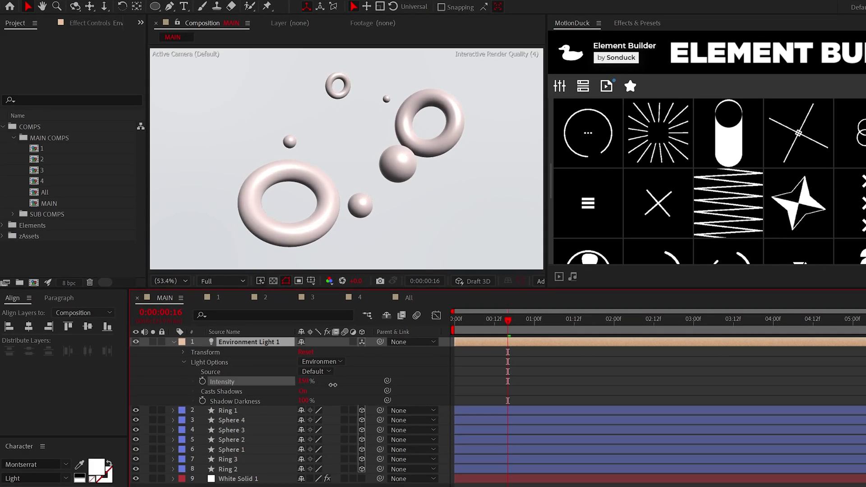
Add the Studio_Softboxes_And_Lamp.hdr to the comp, make it the light's Source, and rotate the light on X.
left_click(3, 127)
left_click(76, 172)
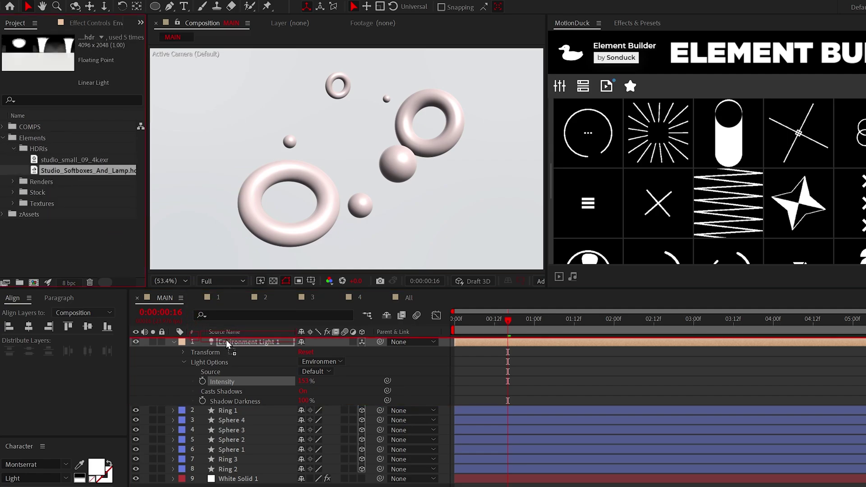
left_click_drag(227, 345, 228, 344)
left_click(315, 381)
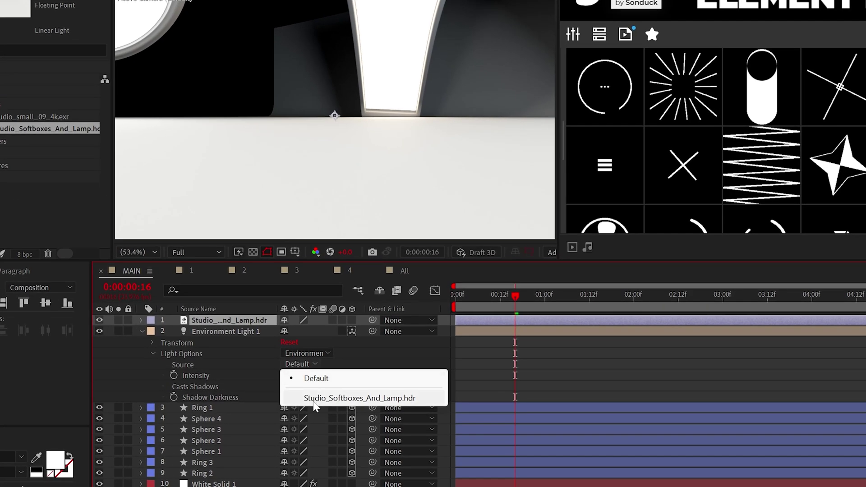
left_click(314, 402)
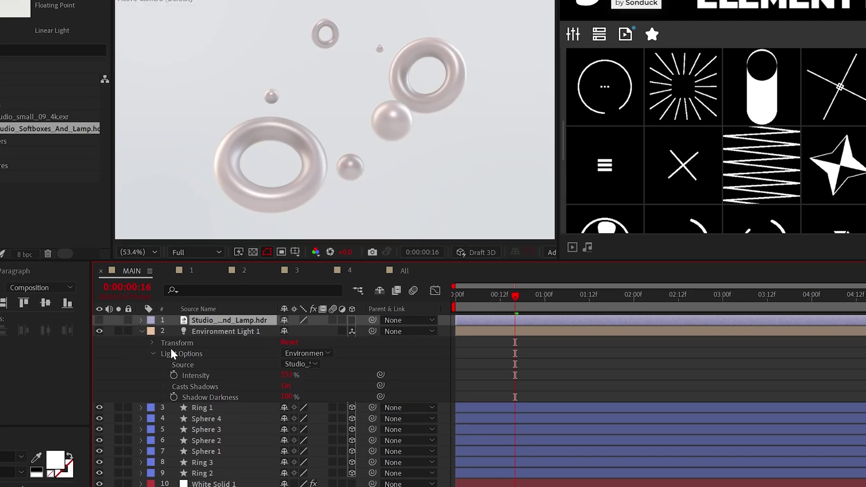
left_click(153, 343)
left_click_drag(299, 389, 316, 389)
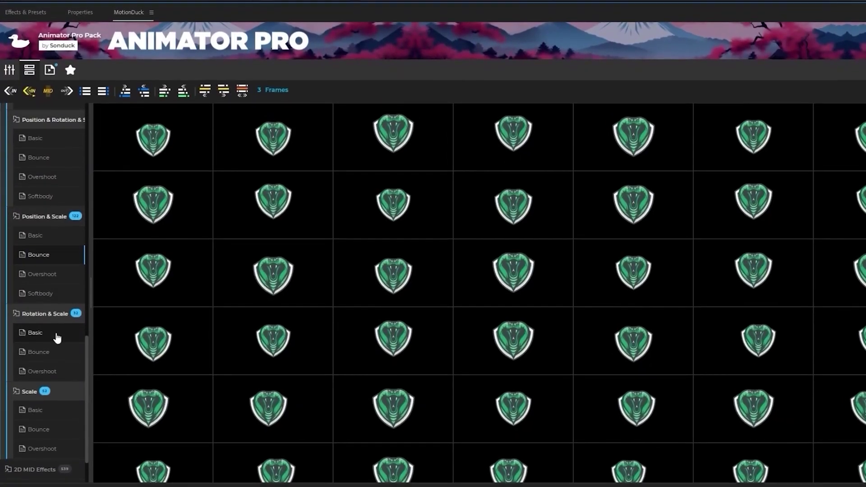
left_click(68, 407)
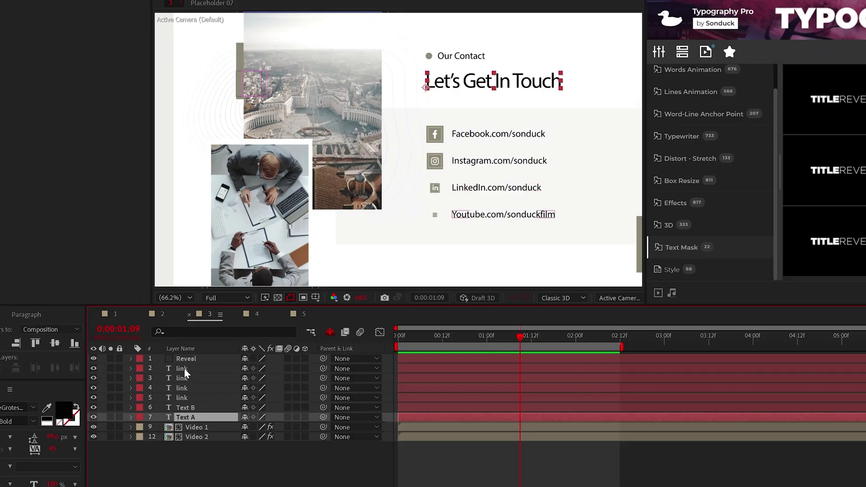
left_click(185, 368, "shift")
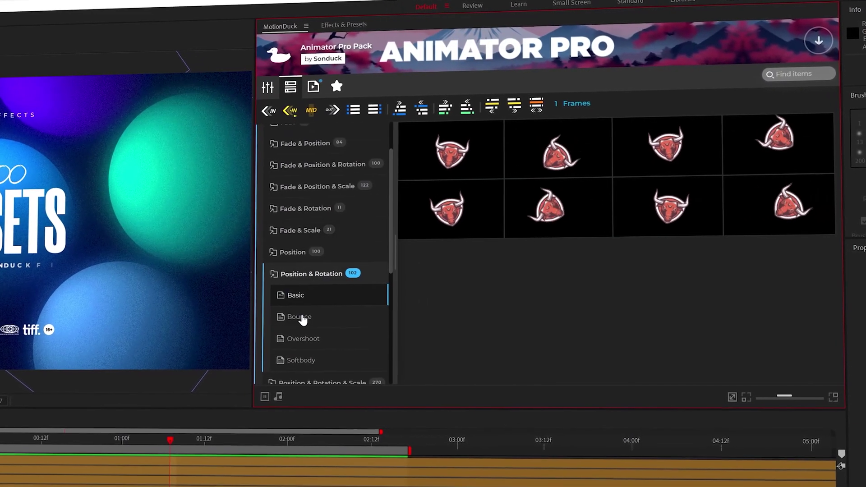
left_click(300, 318)
left_click(301, 339)
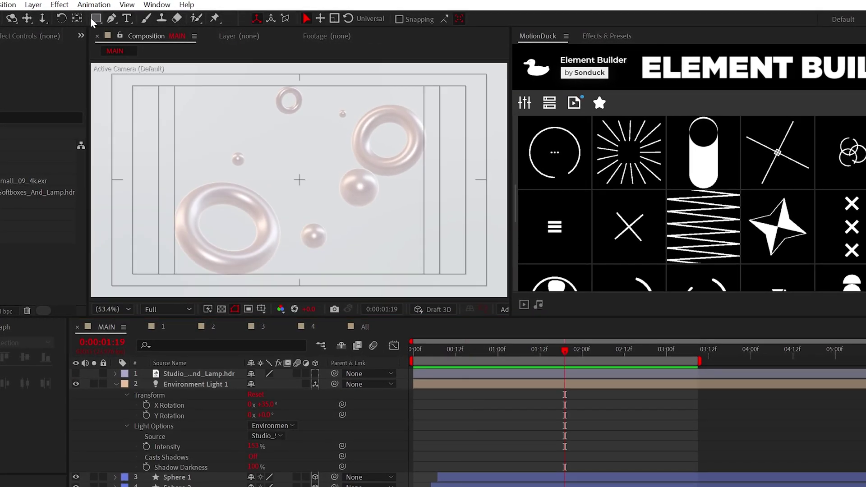
Draw a centred rectangle with roundness 70 and duplicate the Glass Shape layer.
mouse_move(299, 180)
left_mouse_down()
mouse_move(321, 209)
mouse_move(371, 236)
mouse_move(377, 257)
left_mouse_up()
left_click(117, 374)
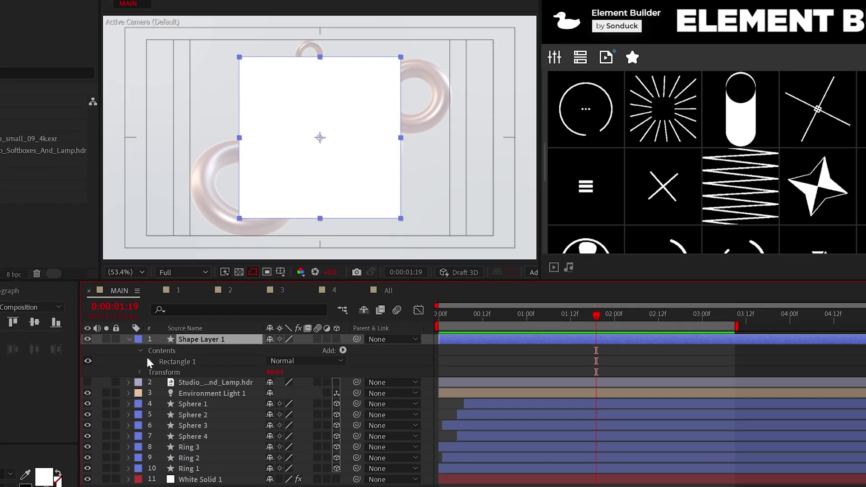
left_click(148, 361)
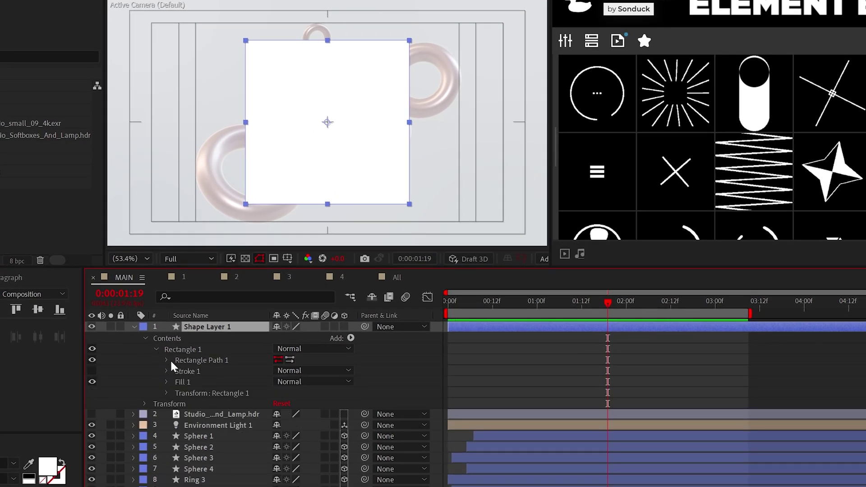
left_click(167, 360)
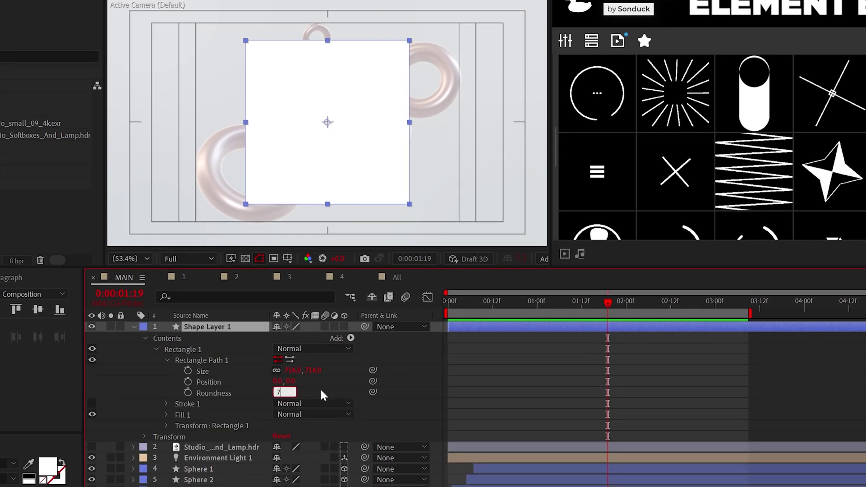
type("0")
left_click(324, 365)
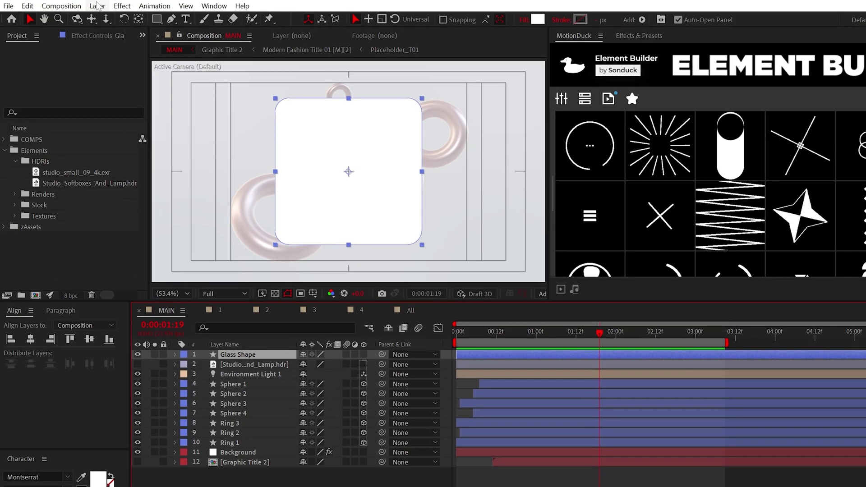
left_click(28, 5)
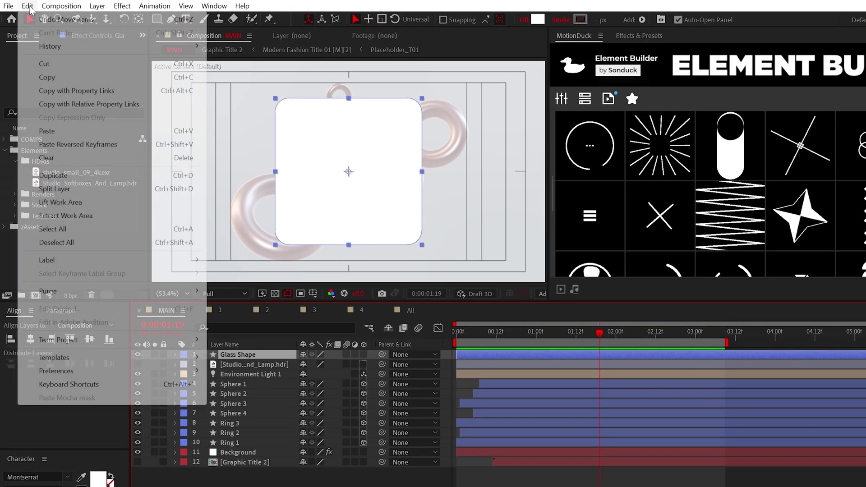
left_click(54, 176)
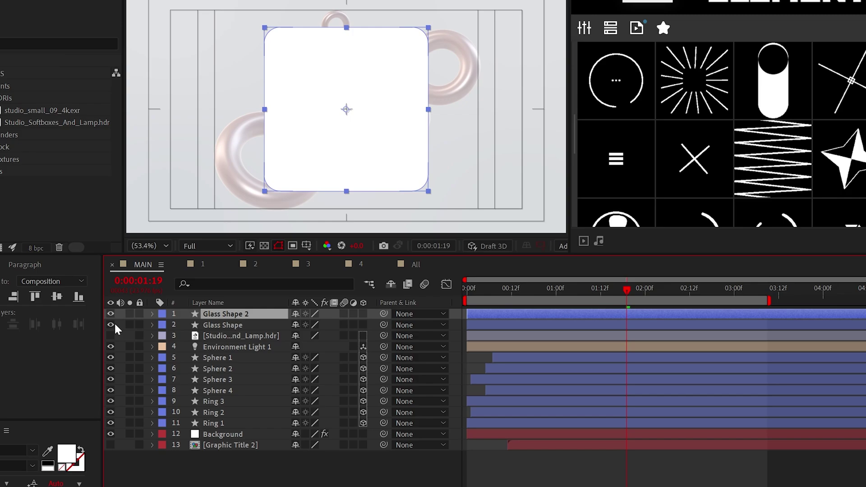
Add Bevel and Emboss to Glass Shape 2 and set its fill opacity to 0%.
right_click(233, 319)
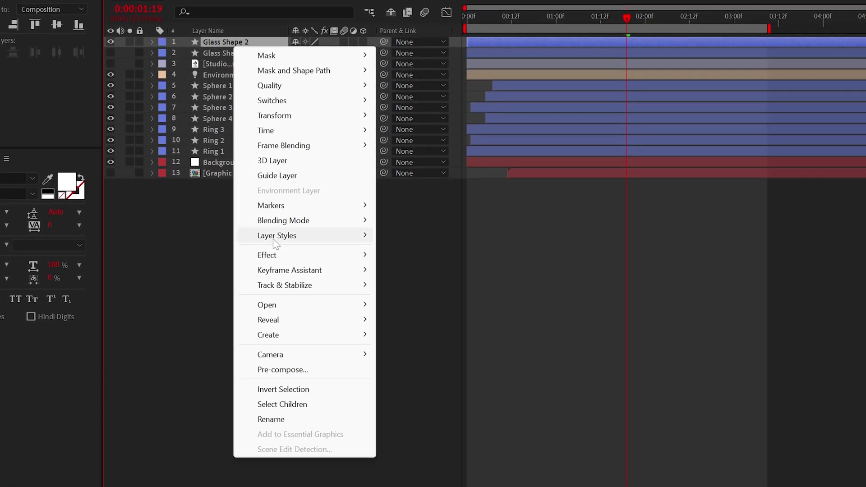
mouse_move(273, 239)
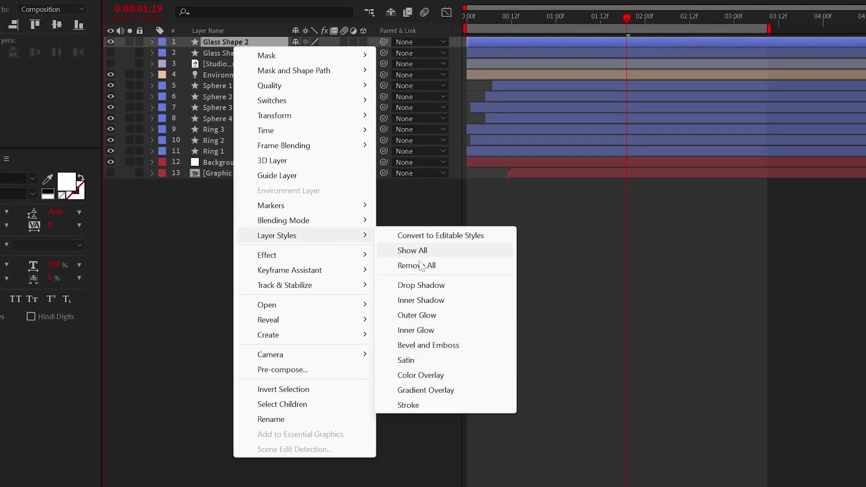
left_click(409, 346)
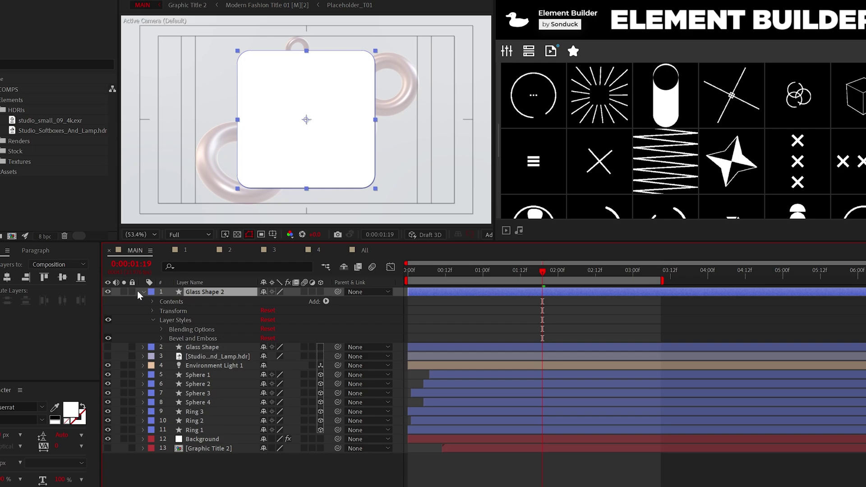
left_click(161, 330)
left_click(171, 357)
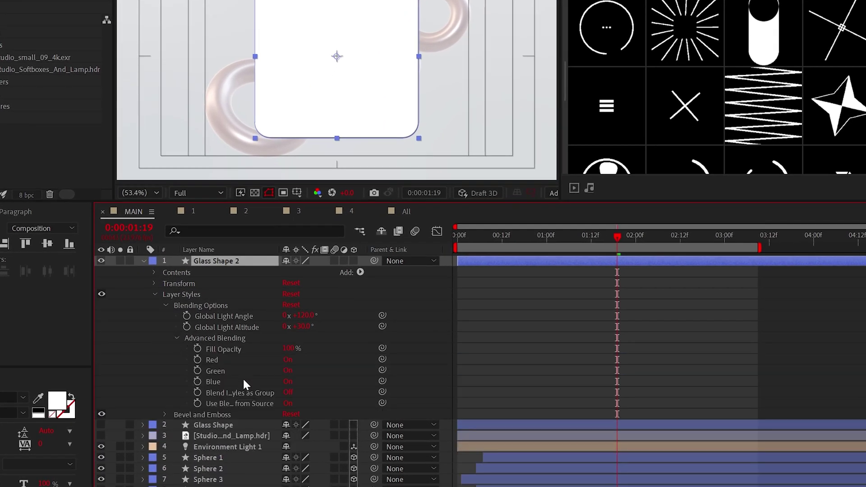
left_click_drag(286, 350, 174, 352)
key("ctrl+shift+a")
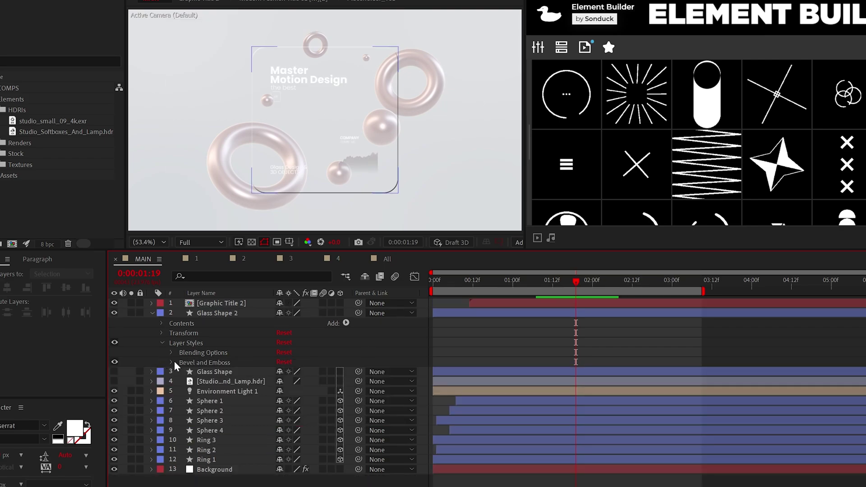
Set the bevel shadow mode to Normal and lower the shadow opacity.
left_click(172, 361)
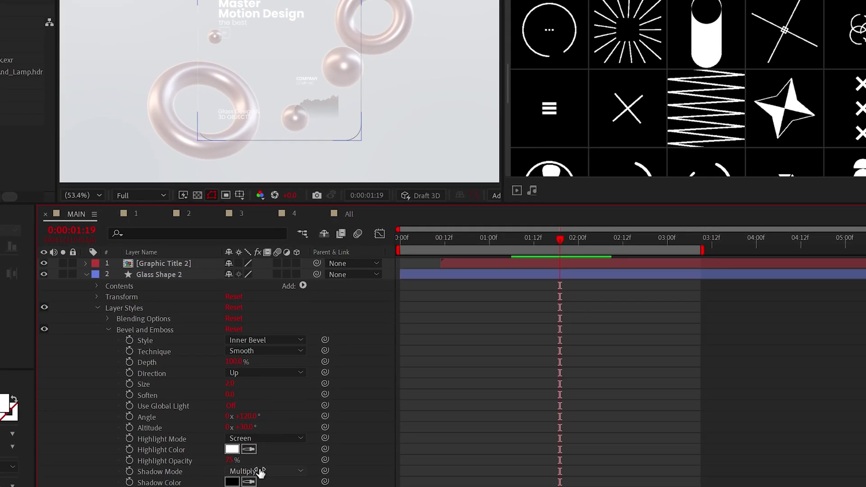
left_click(261, 472)
left_click(258, 45)
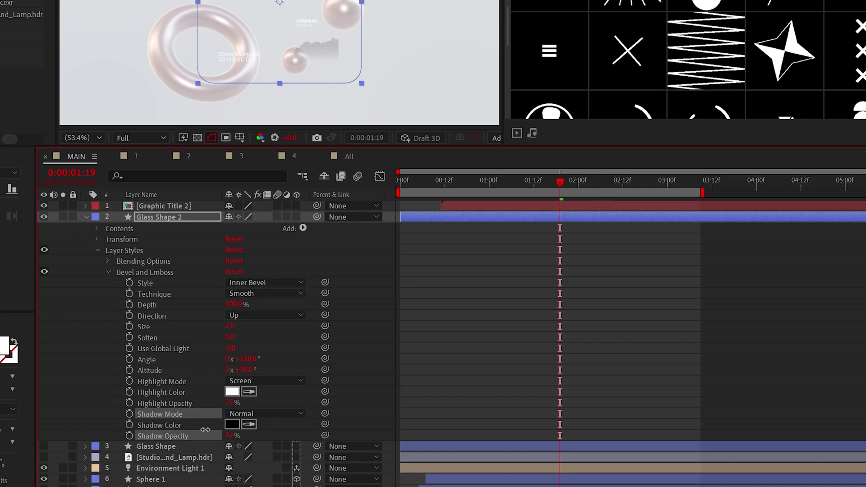
left_click_drag(205, 429, 202, 430)
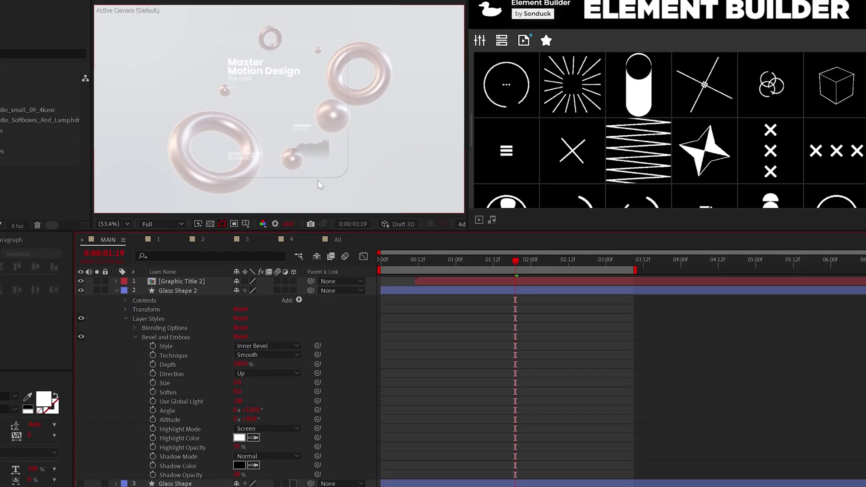
Add a Drop Shadow to Glass Shape 2 with size 16 and about 33% opacity.
left_click(136, 337)
right_click(160, 291)
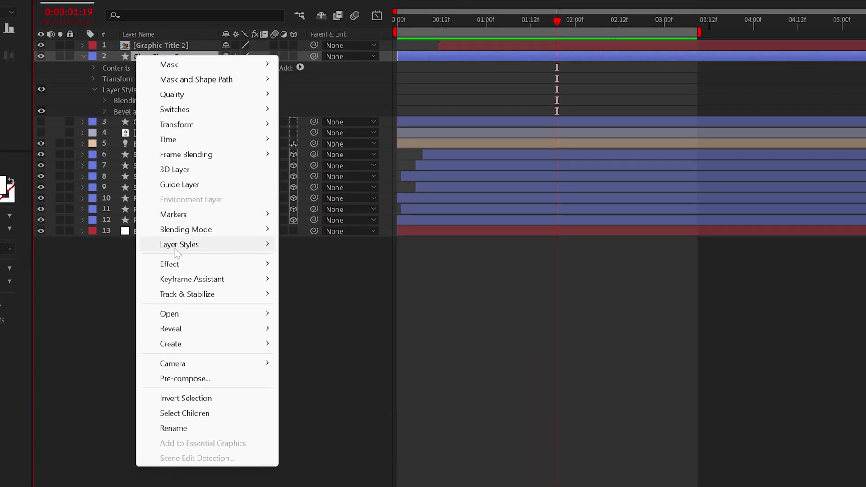
mouse_move(177, 253)
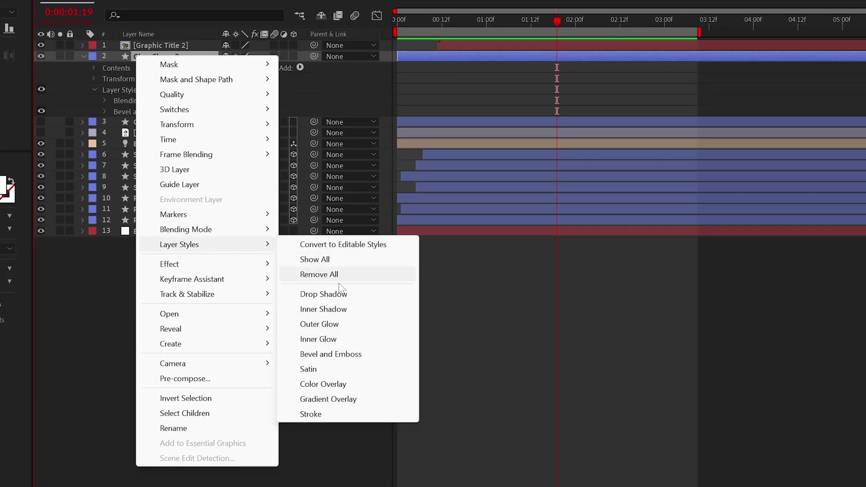
left_click(319, 294)
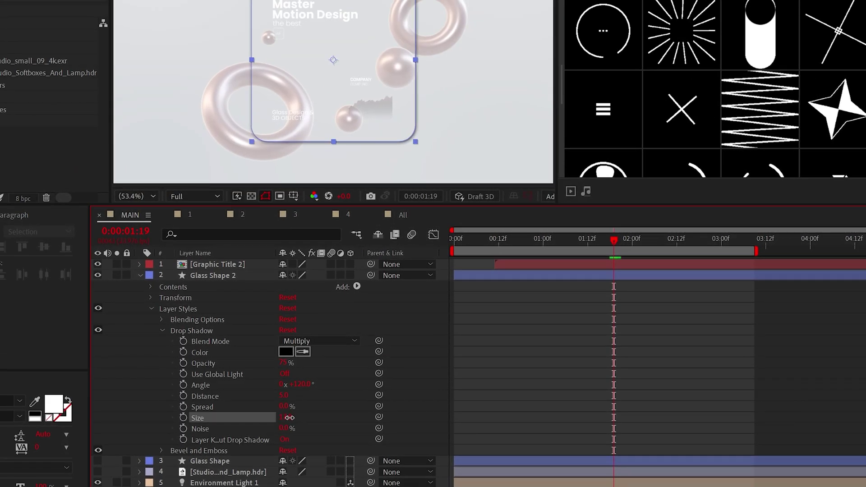
left_click(289, 418)
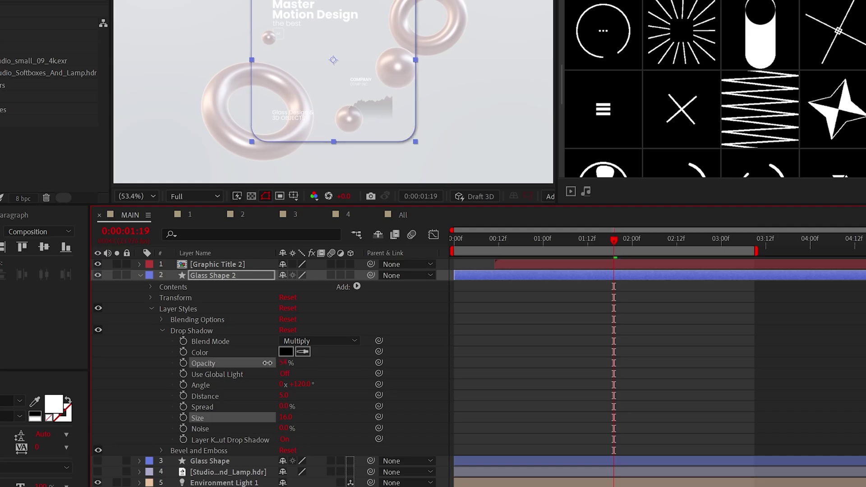
left_click_drag(267, 363, 258, 364)
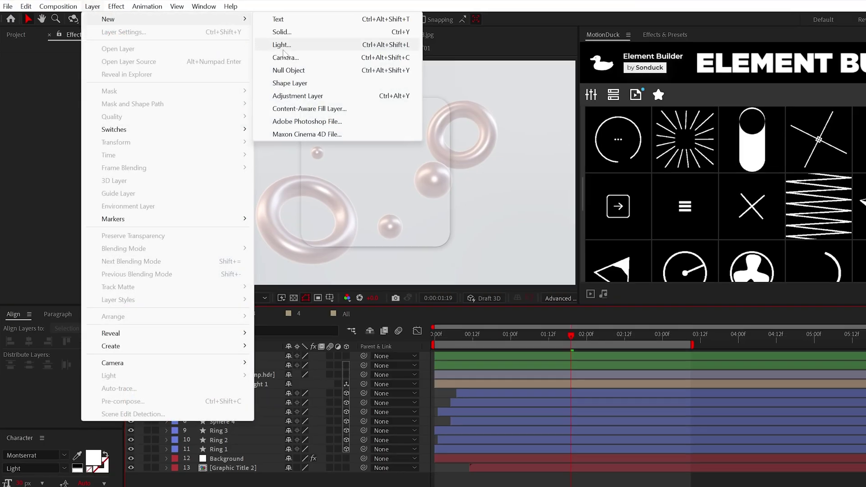
Add an adjustment layer below Glass Shape 2 and set its Track Matte to Glass Shape.
left_click(294, 94)
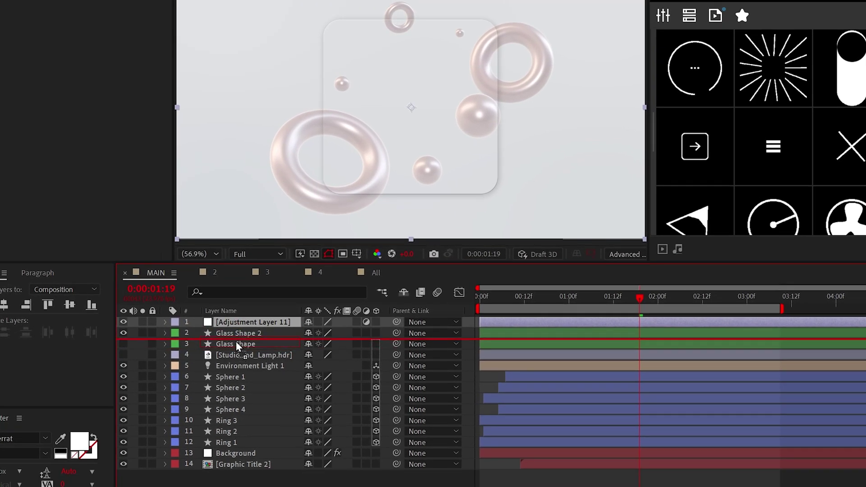
left_click_drag(236, 341, 220, 340)
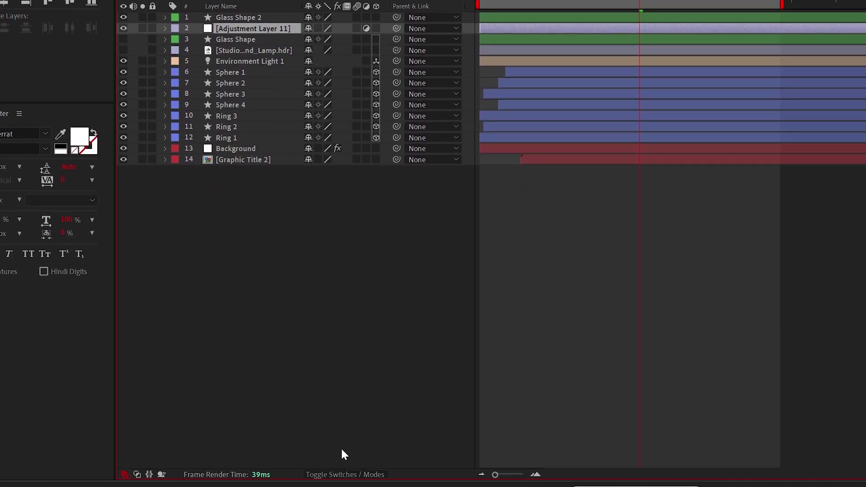
left_click(346, 475)
left_click(392, 28)
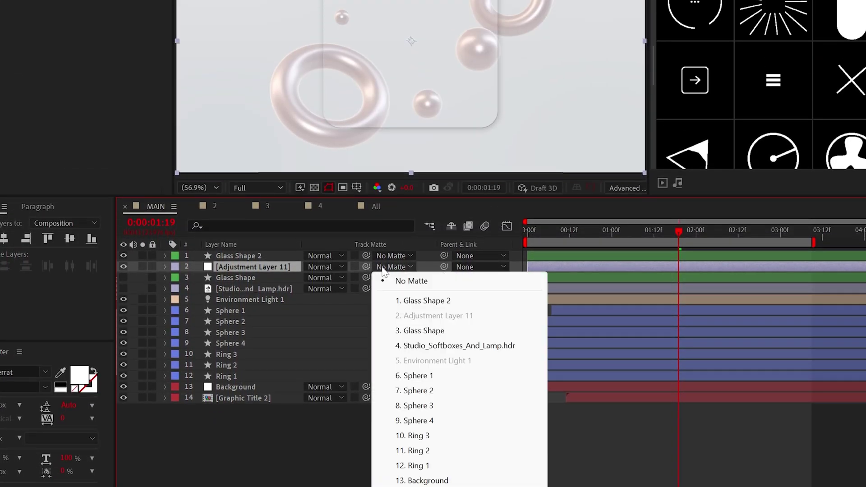
left_click(429, 334)
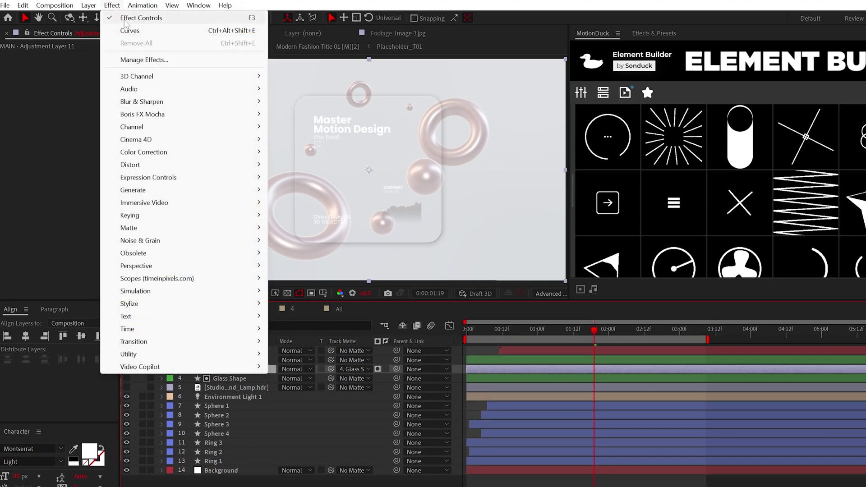
Apply Tint to the adjustment layer with Map Black To FFFFFF at 12% amount.
mouse_move(136, 151)
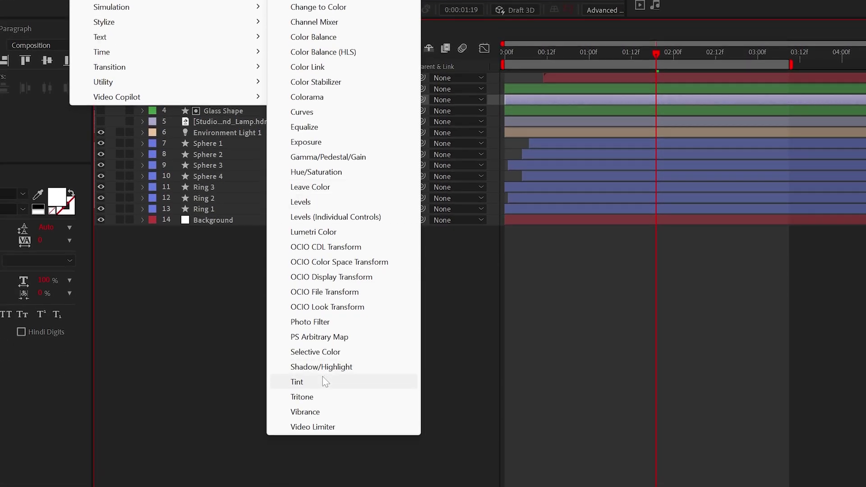
left_click(325, 381)
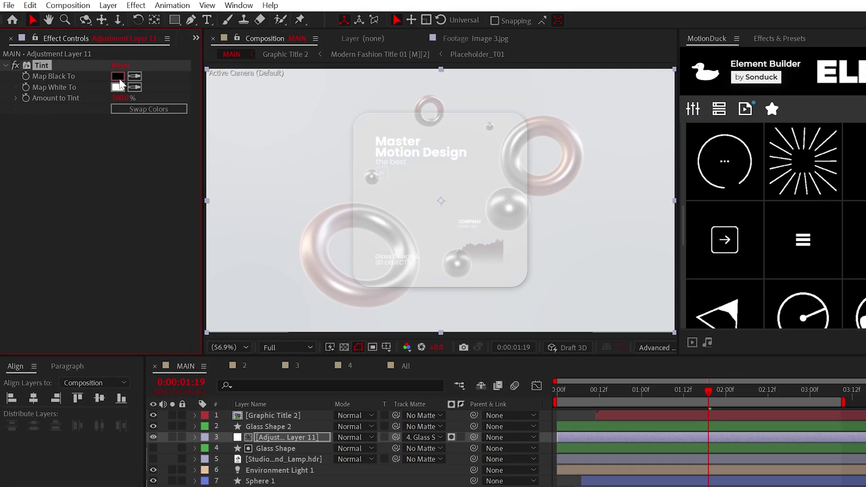
left_click(118, 76)
type("FFFFFF")
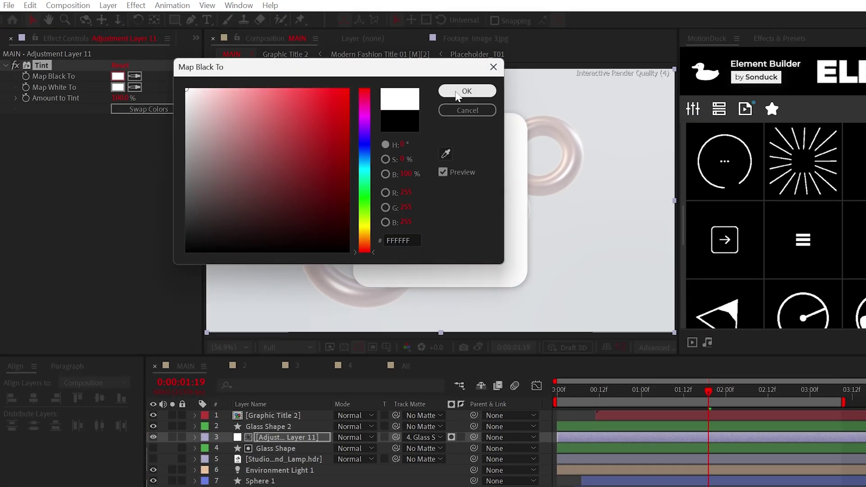
left_click(457, 88)
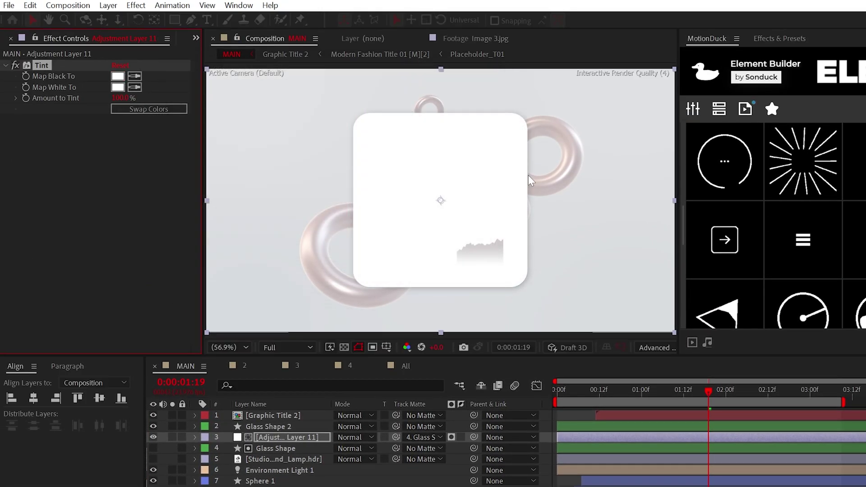
left_click(134, 171)
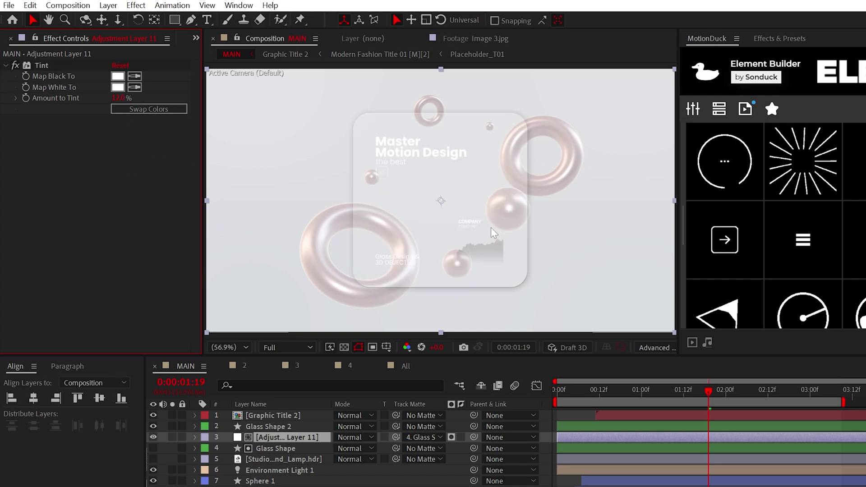
Try a Gaussian Blur of about 22.6, delete it, and apply Compound Blur instead.
left_click(135, 5)
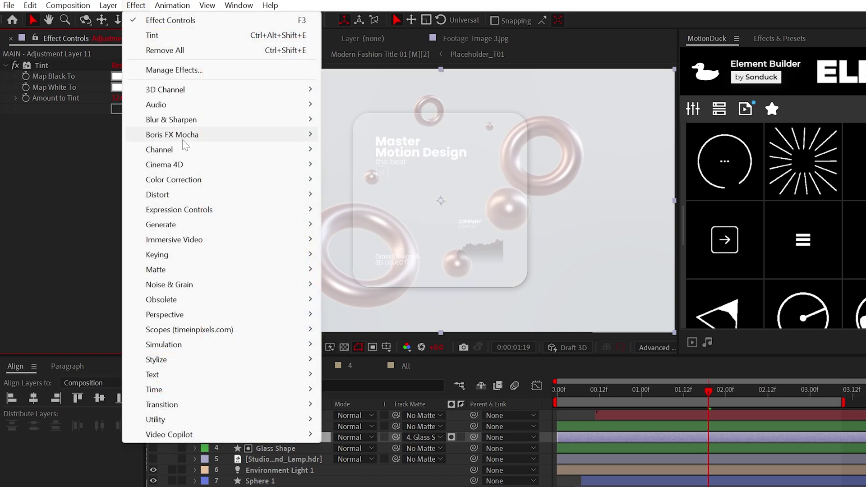
mouse_move(183, 122)
left_click(366, 286)
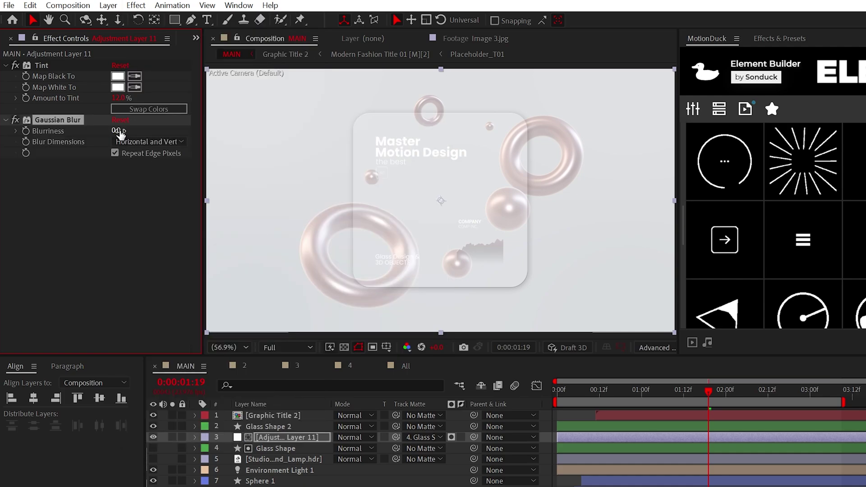
left_click_drag(117, 131, 275, 141)
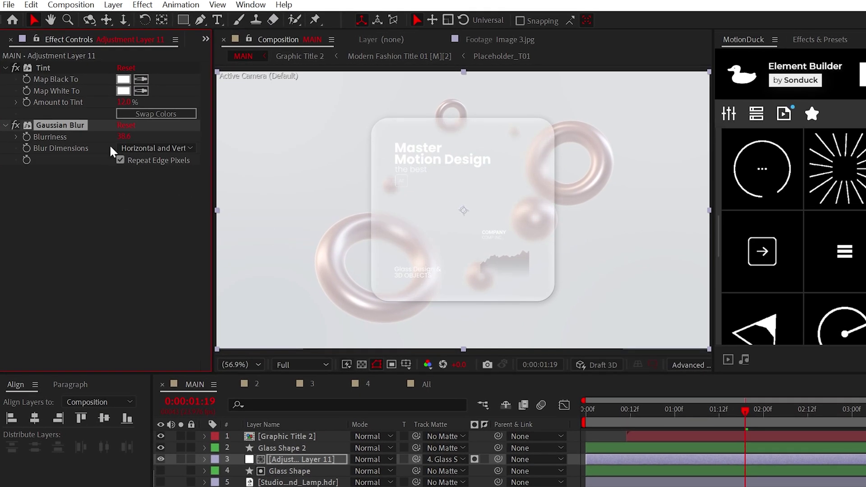
key("Delete")
left_click(142, 5)
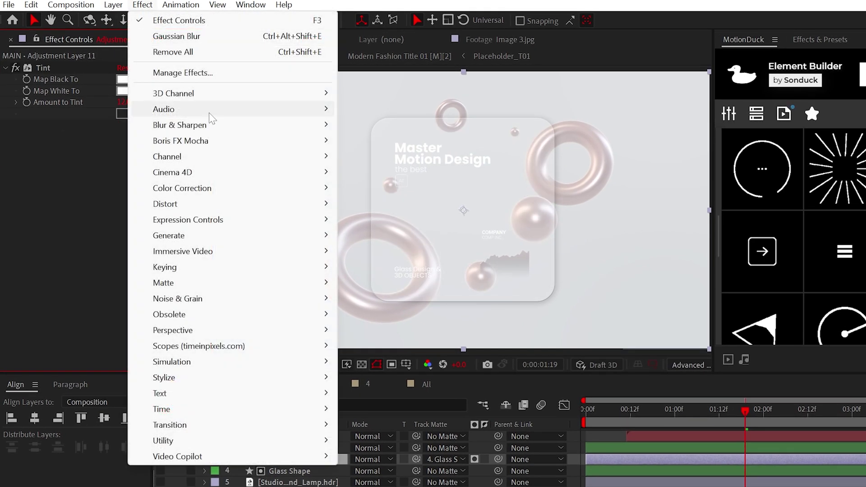
mouse_move(208, 127)
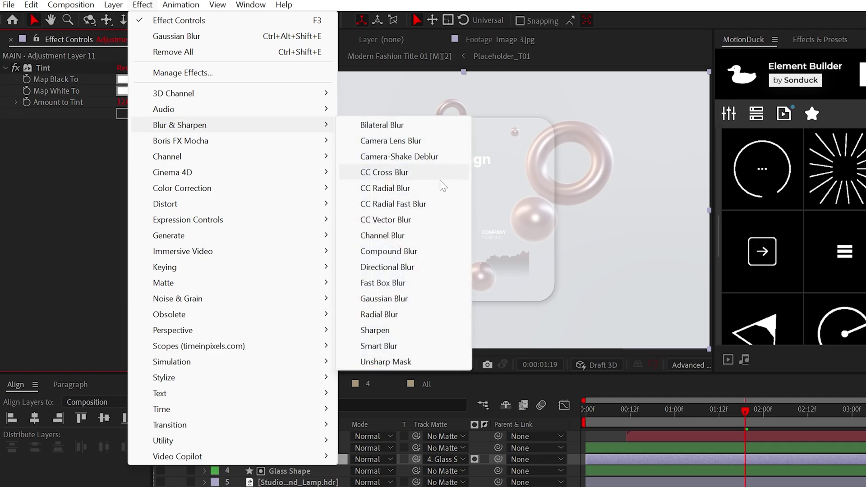
left_click(389, 253)
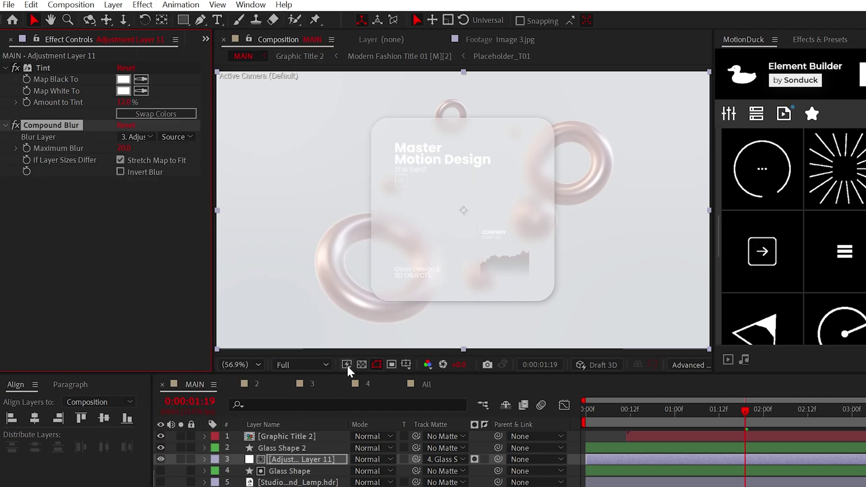
Place the Image 3.jpg scratch texture at the top of MAIN and hide it.
left_click(206, 39)
left_click(228, 59)
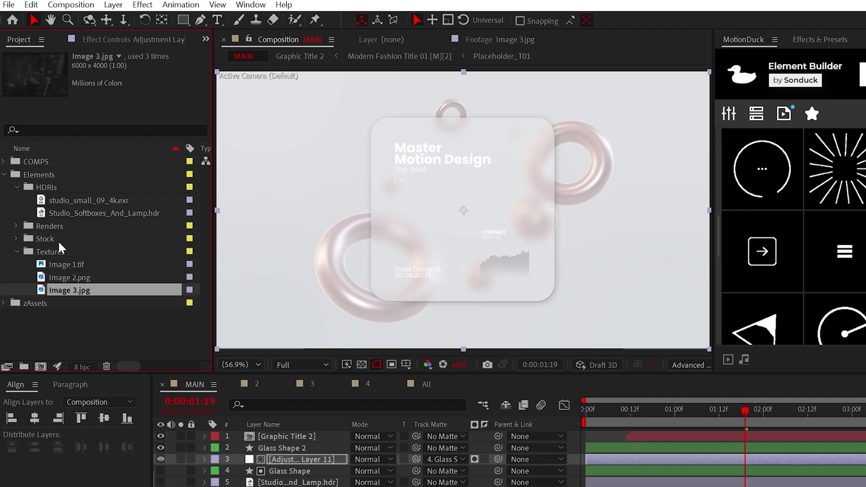
double_click(71, 291)
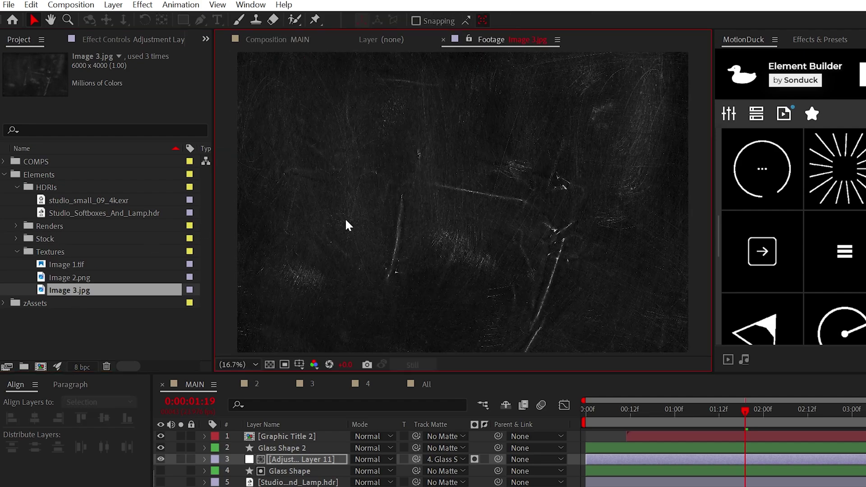
left_click(277, 40)
left_click_drag(287, 440, 288, 438)
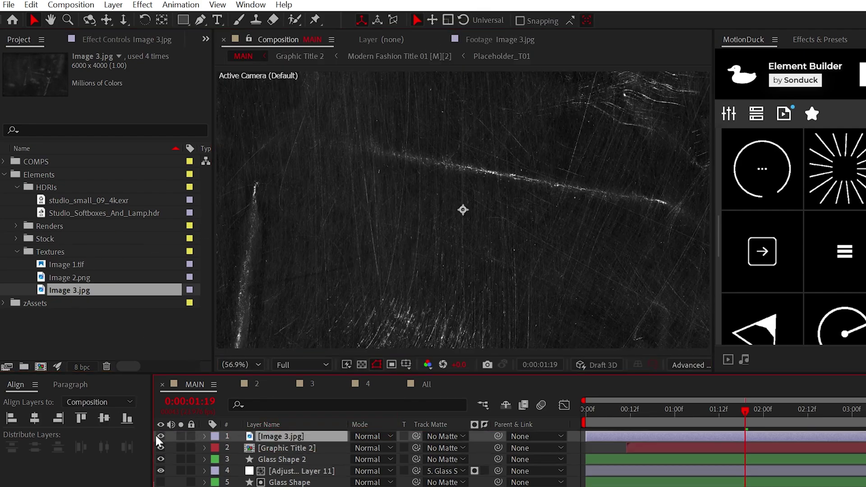
left_click(161, 437)
Set Compound Blur's Blur Layer to Image 3.jpg and raise Maximum Blur to 100.
left_click(297, 471)
left_click(107, 41)
left_click(135, 136)
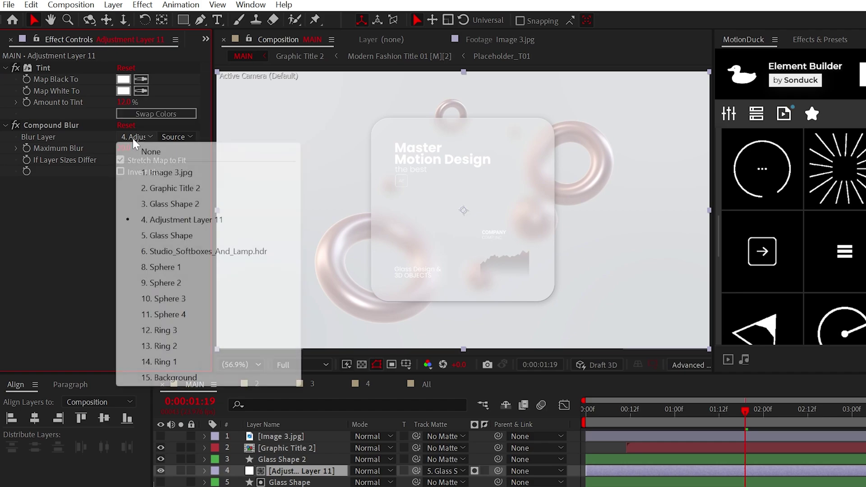
left_click(163, 170)
key("/")
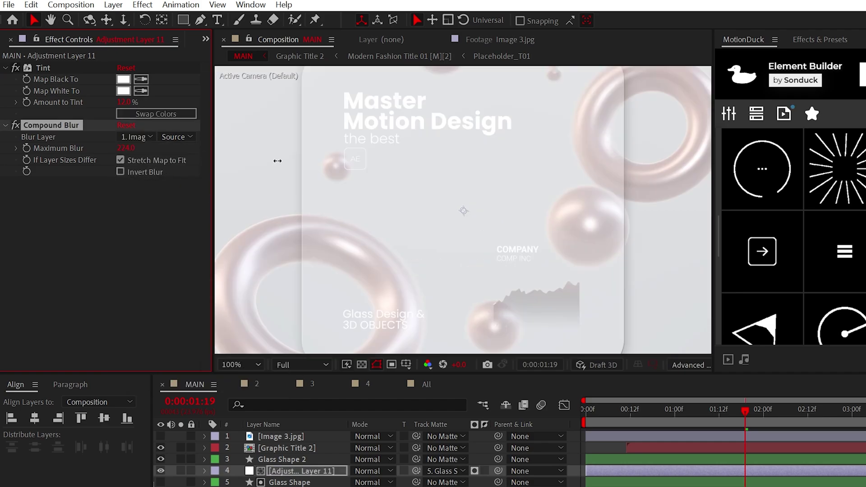
left_click_drag(278, 161, 279, 161)
scroll(318, 229, "up", 2)
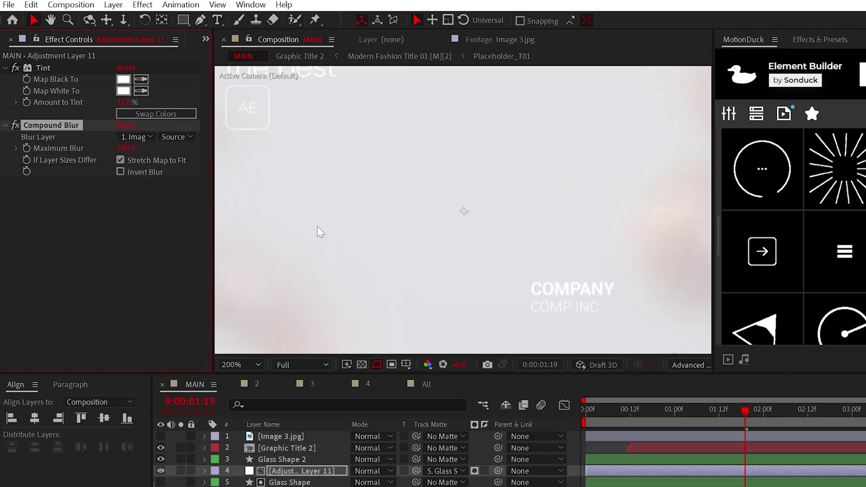
left_click(250, 364)
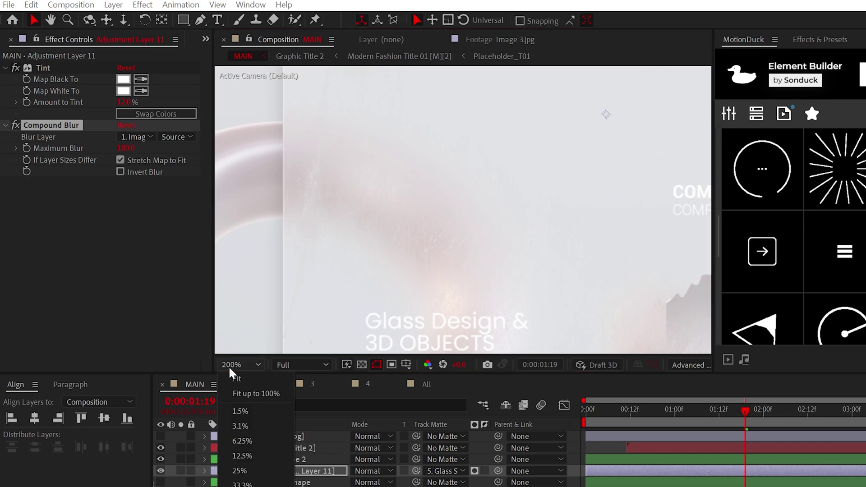
left_click(246, 393)
Apply Curves to the adjustment layer and pull the top point down to darken the glass.
left_click(140, 5)
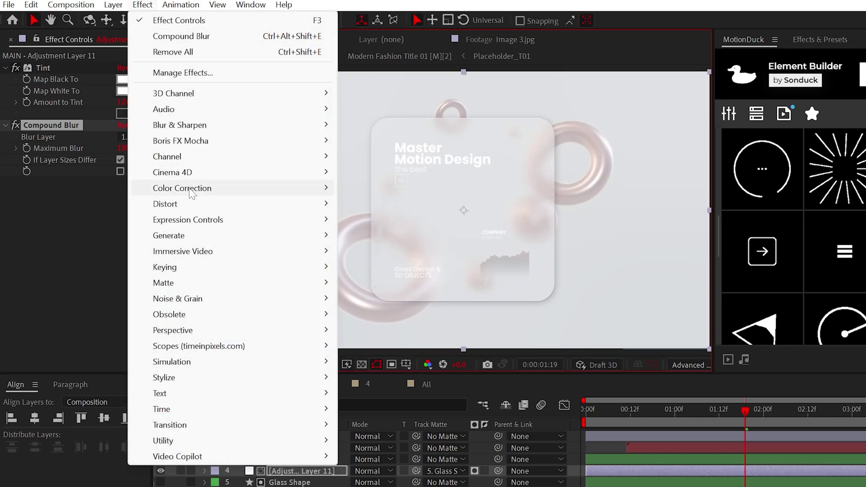
mouse_move(190, 187)
left_click(373, 321)
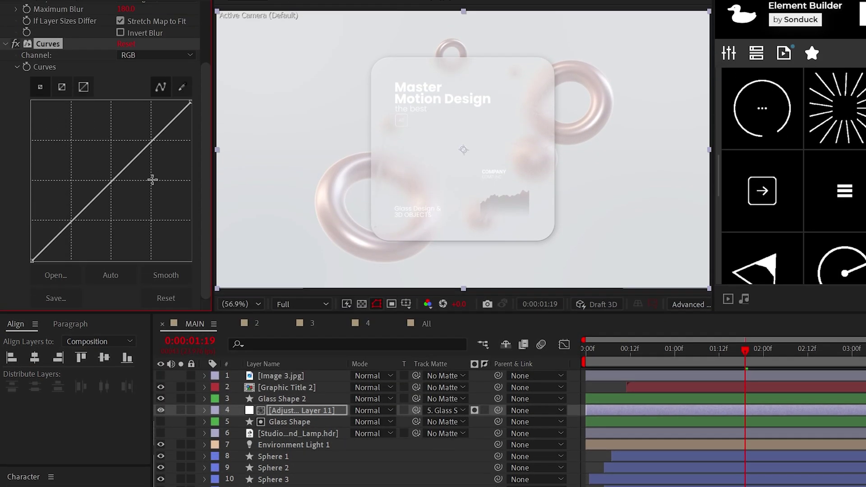
left_click_drag(127, 75, 144, 86)
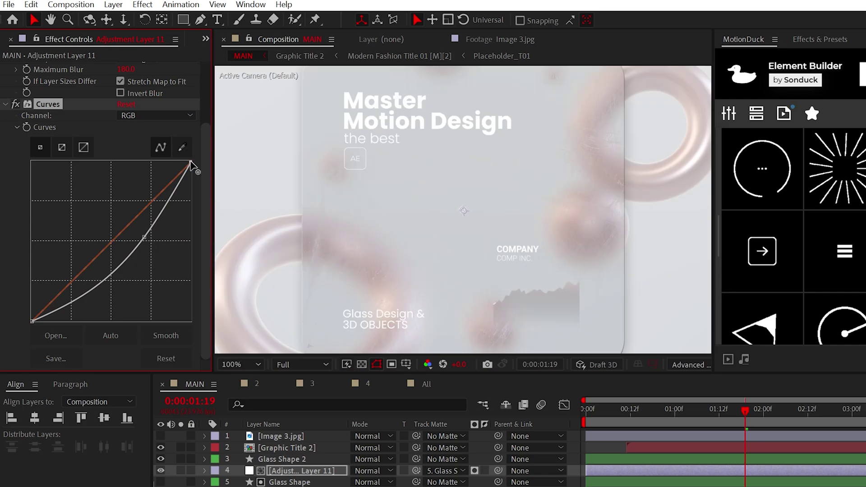
left_click_drag(190, 162, 195, 170)
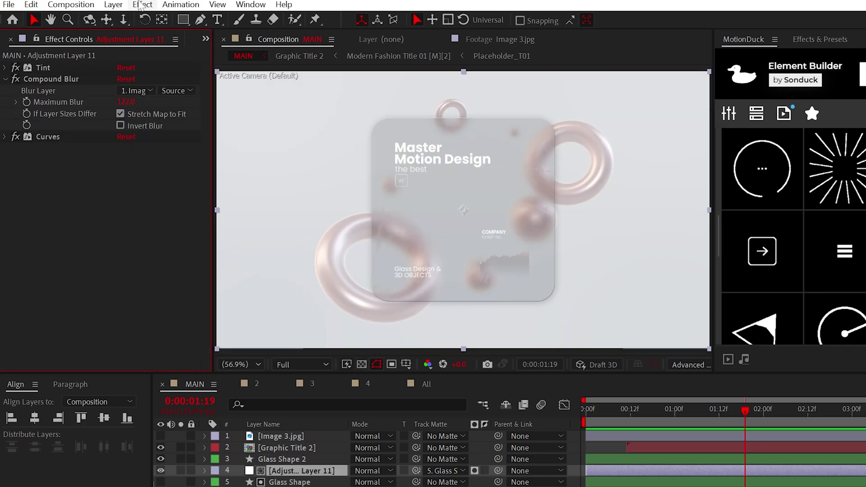
Add CC Light Sweep, move its centre onto the card, set Width 73 and Shape Smooth.
left_click(140, 6)
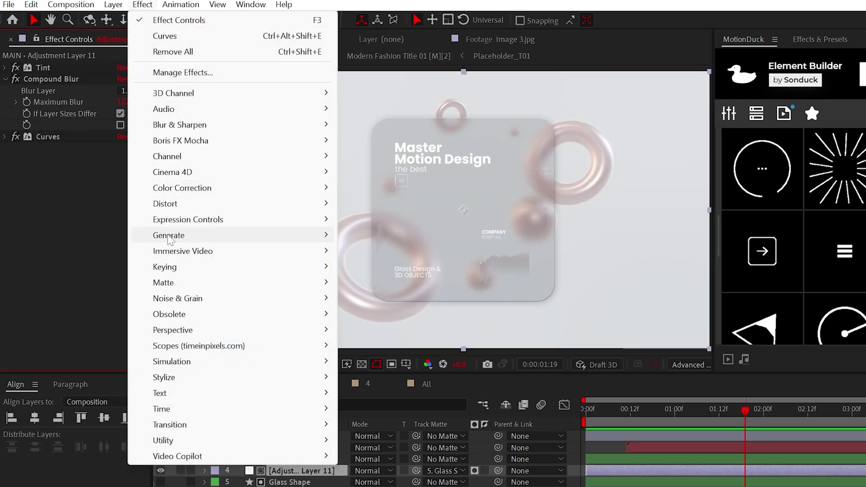
mouse_move(289, 236)
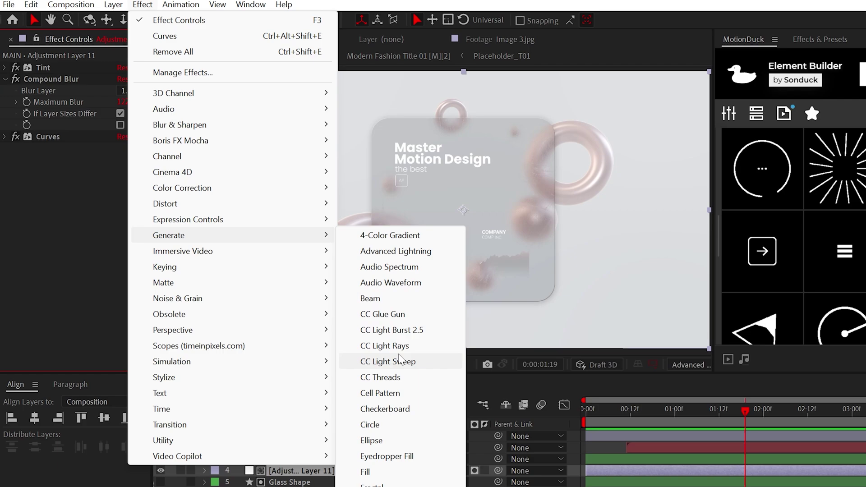
left_click(392, 362)
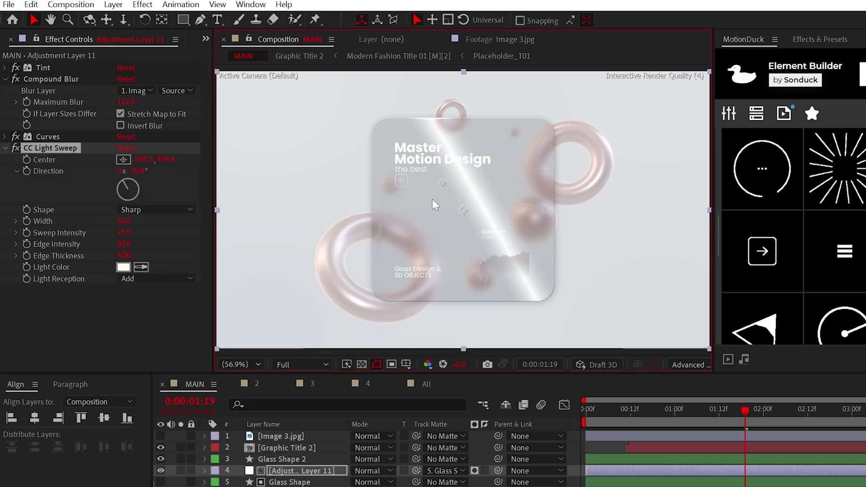
left_click_drag(436, 220, 422, 230)
left_click(156, 210)
left_click_drag(126, 221, 111, 235)
left_click(156, 240)
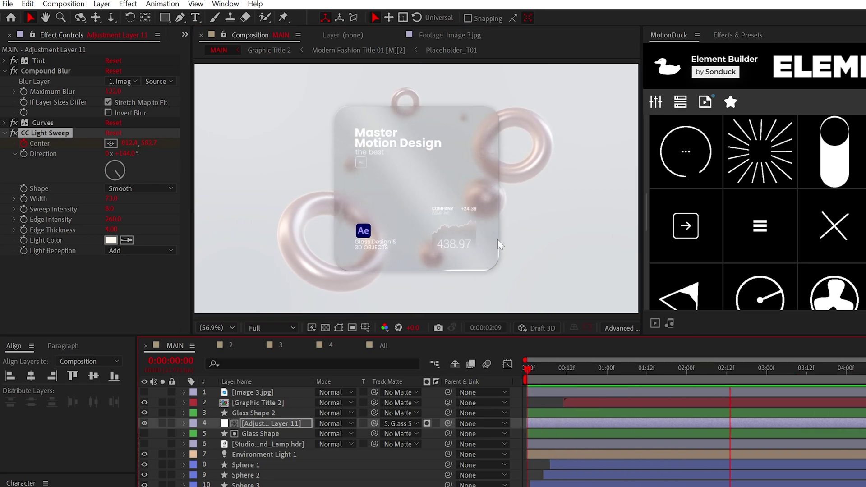
In comp 2, straighten the Glass FX Curves and set Ring 1's Specular Shininess and Metal to 100%.
left_click(258, 343)
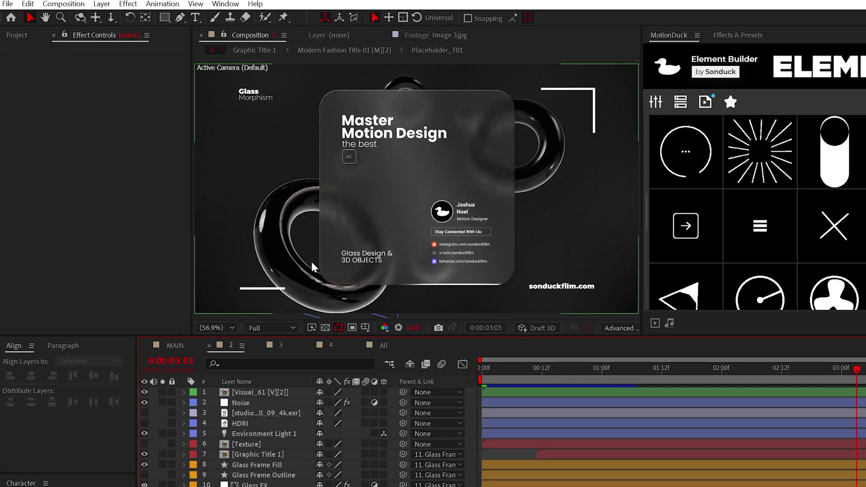
left_click(334, 254)
mouse_move(110, 251)
left_mouse_down()
mouse_move(100, 228)
mouse_move(100, 240)
left_mouse_up()
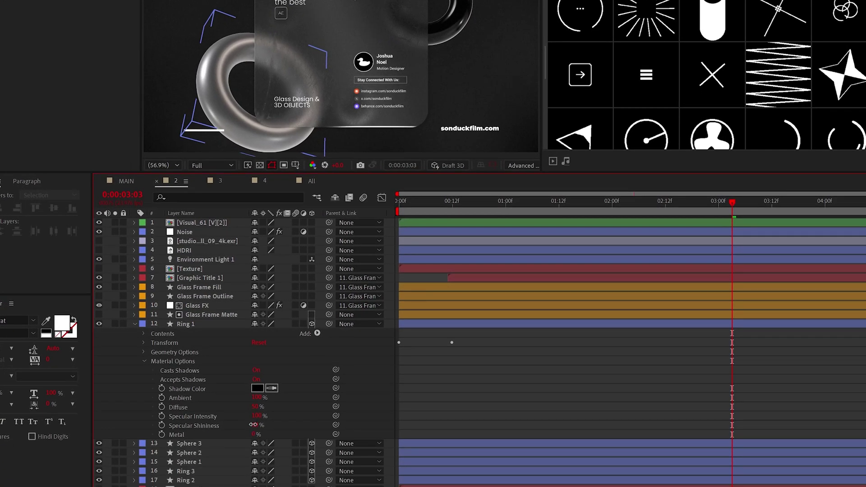
left_click_drag(253, 425, 285, 436)
key("F2")
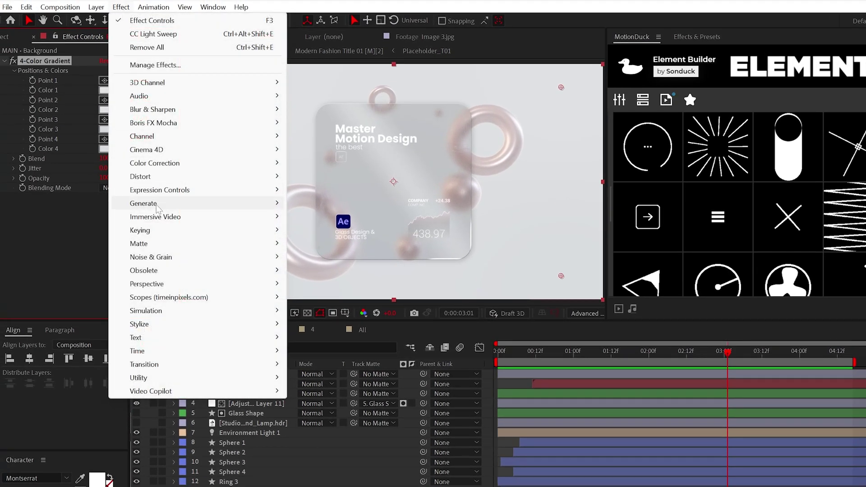
Dismiss the effects list and play the MAIN composition from the beginning.
mouse_move(215, 204)
left_click(328, 207)
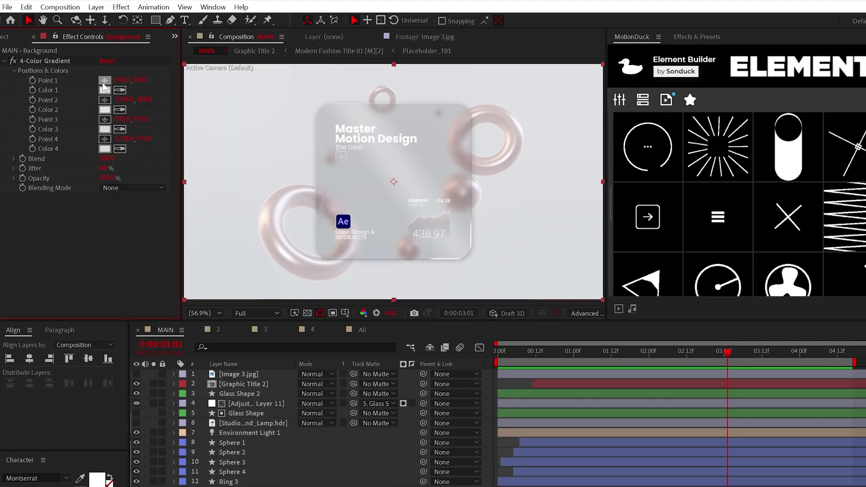
key("space")
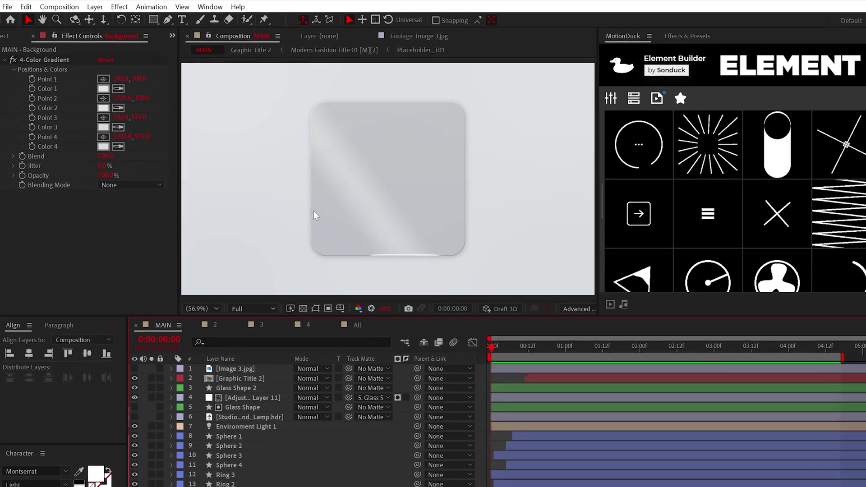